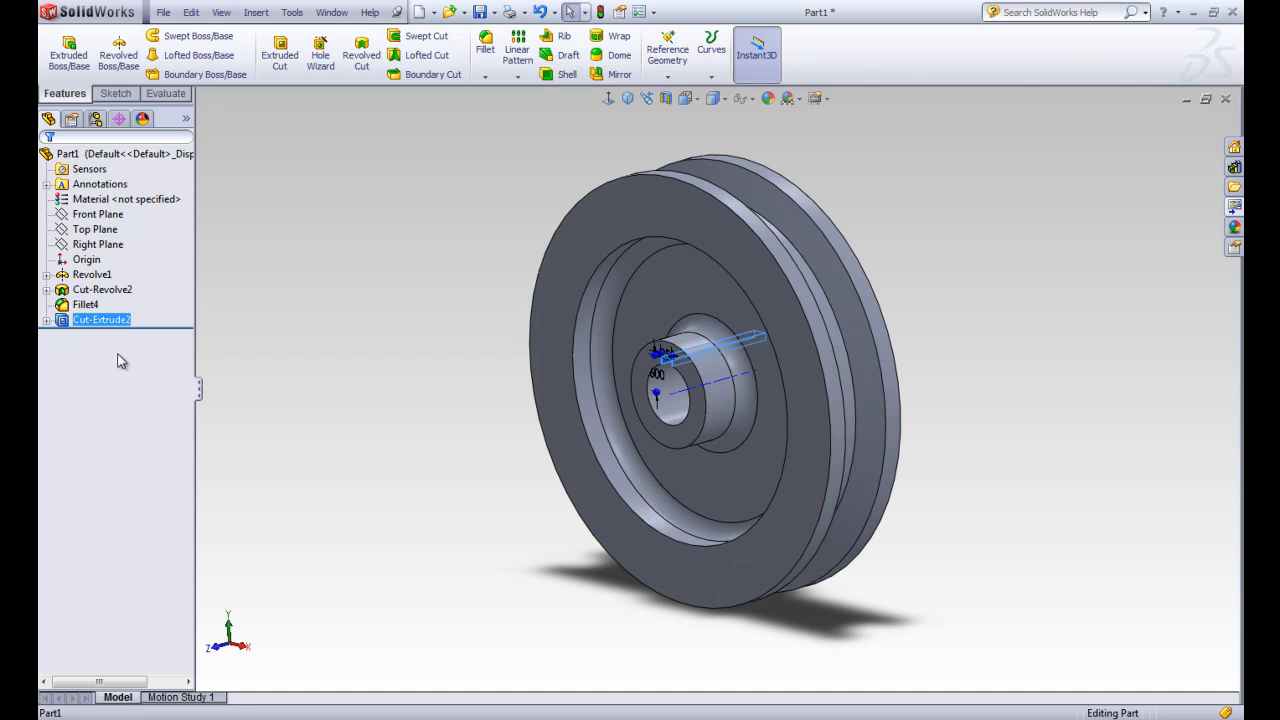
- Rename the Revolve1 feature as Base and the Cut-Revolve2 feature as Groove
left_click(95, 277)
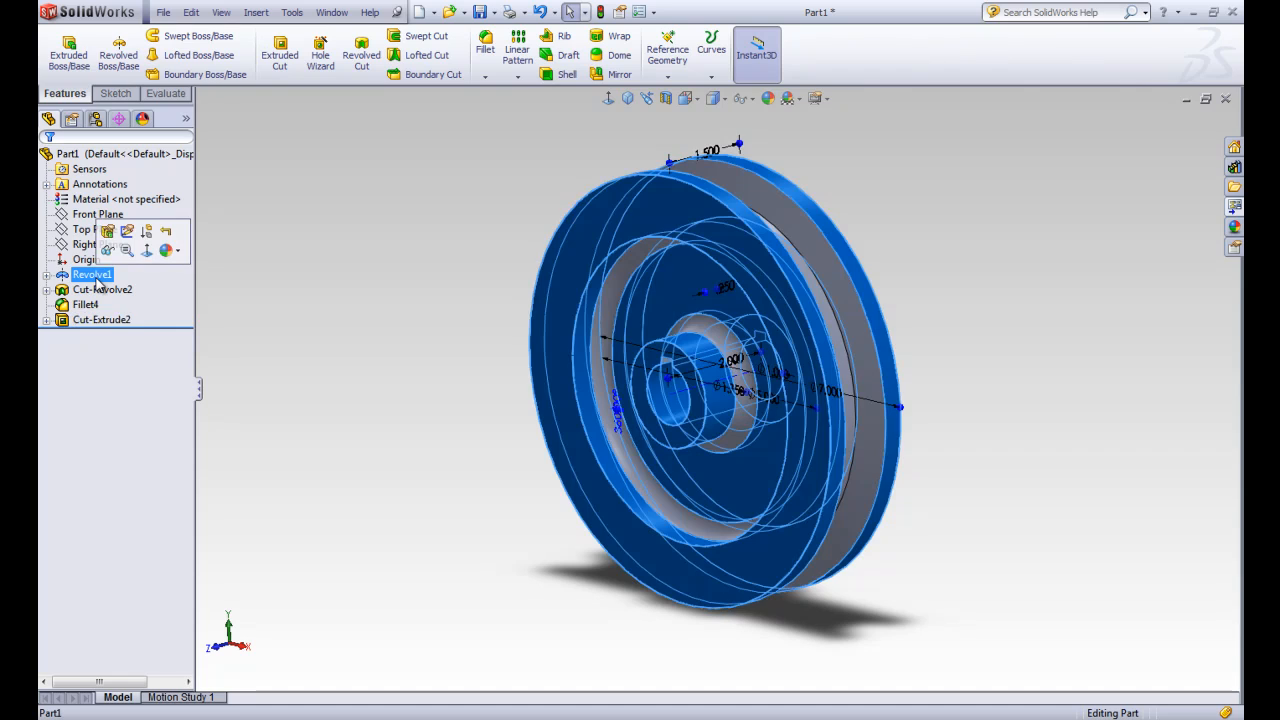
left_click(92, 274)
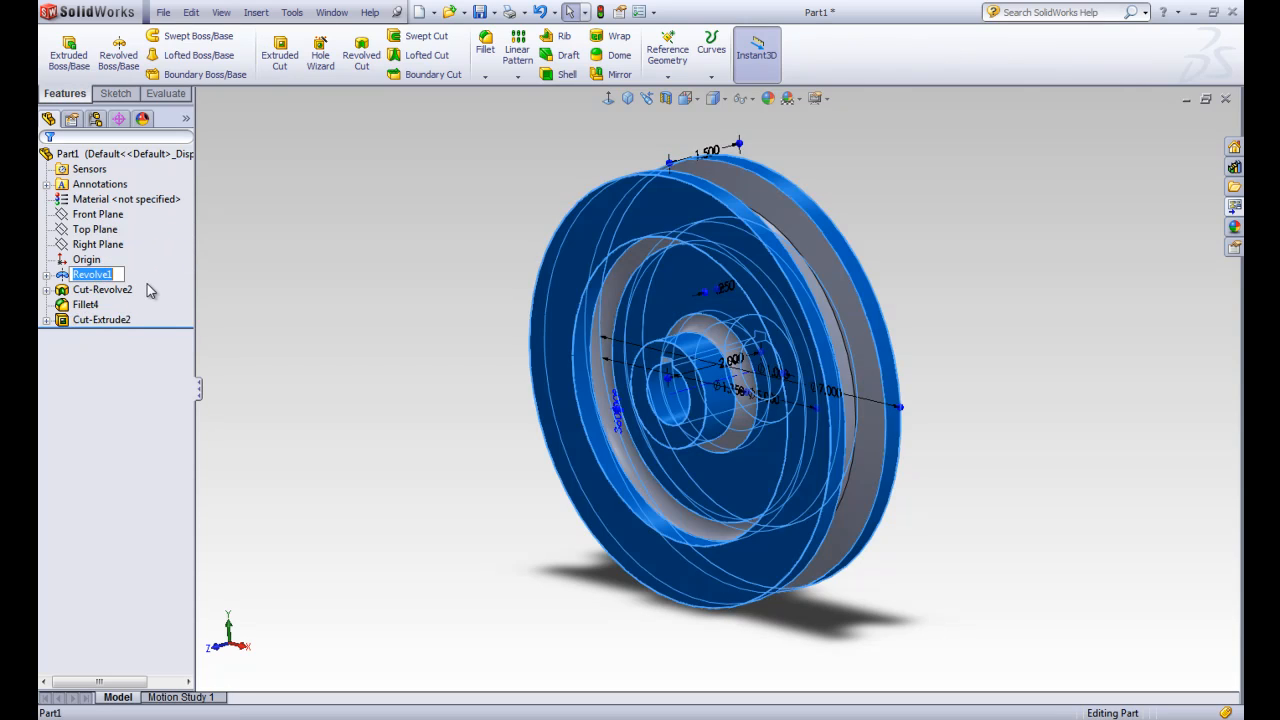
type("Base")
left_click(117, 290)
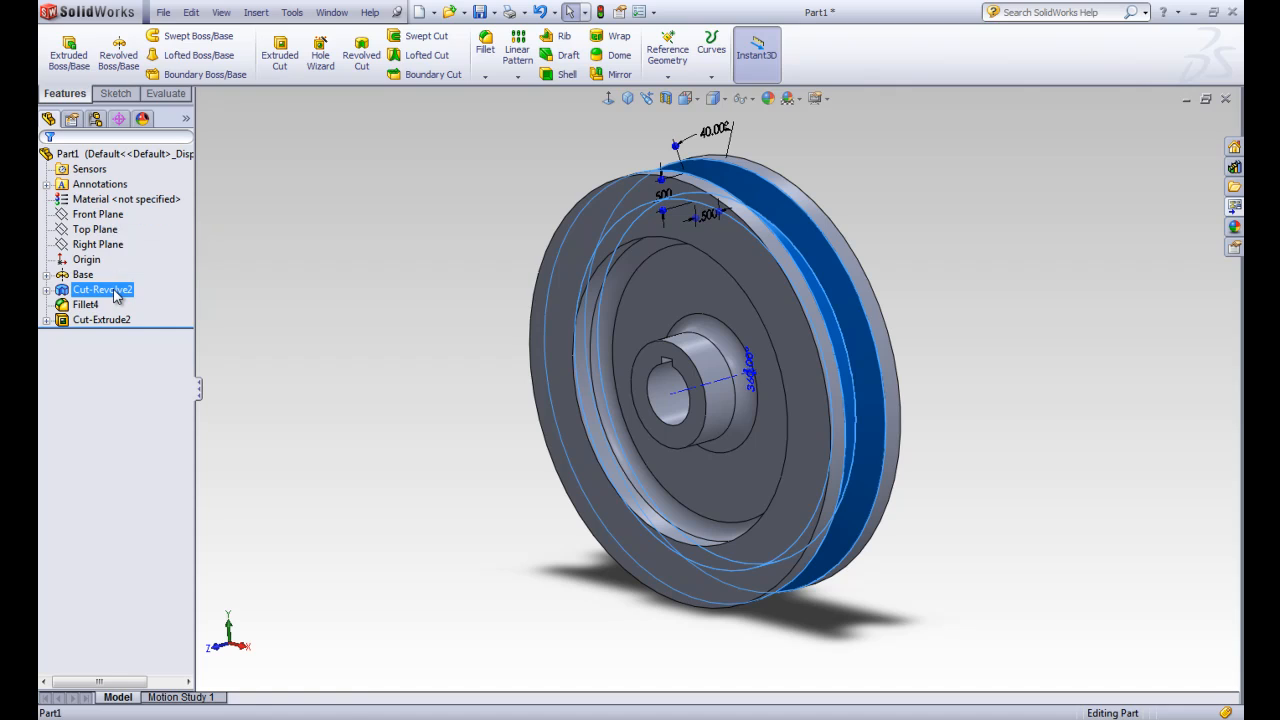
left_click(117, 290)
type("Groo")
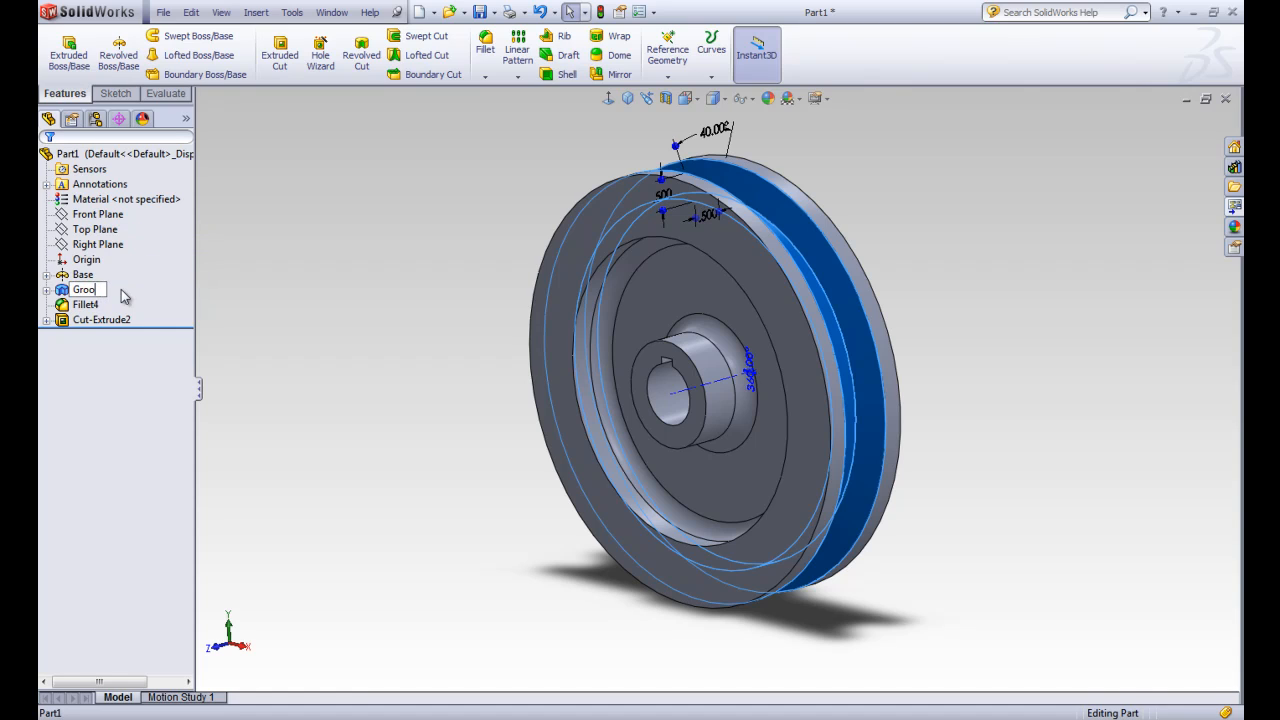
type("ve")
key("Return")
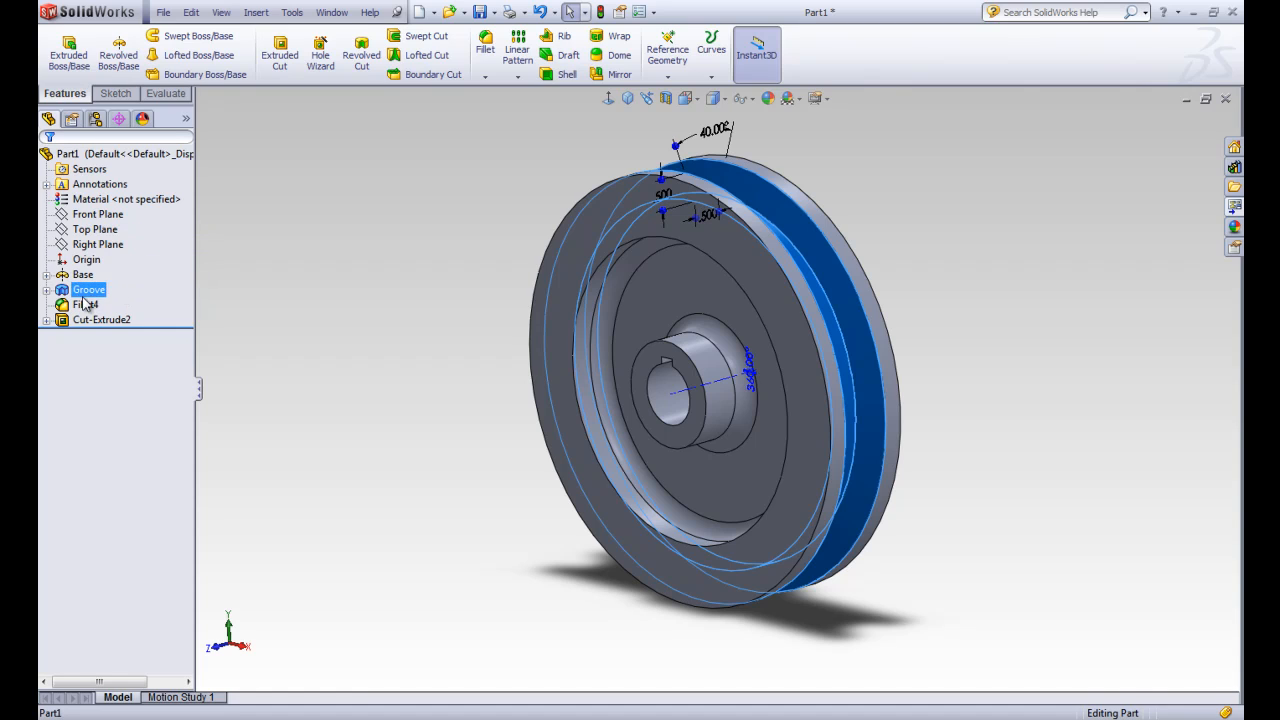
- Rename the Fillet4 feature as Fillet and the Cut-Extrude2 feature as Keyhole
left_click(87, 306)
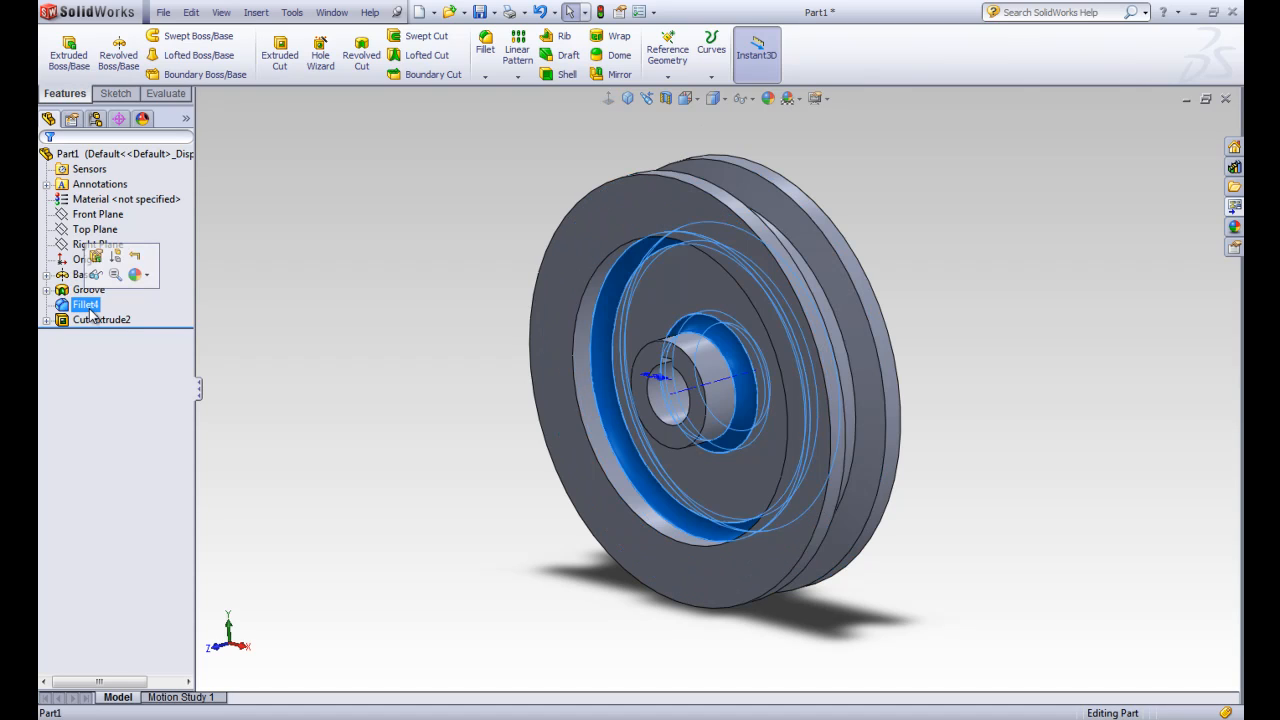
left_click(87, 306)
type("Fillet")
key("Return")
left_click(97, 320)
left_click(98, 320)
type("Keyhole")
key("Return")
left_click(341, 317)
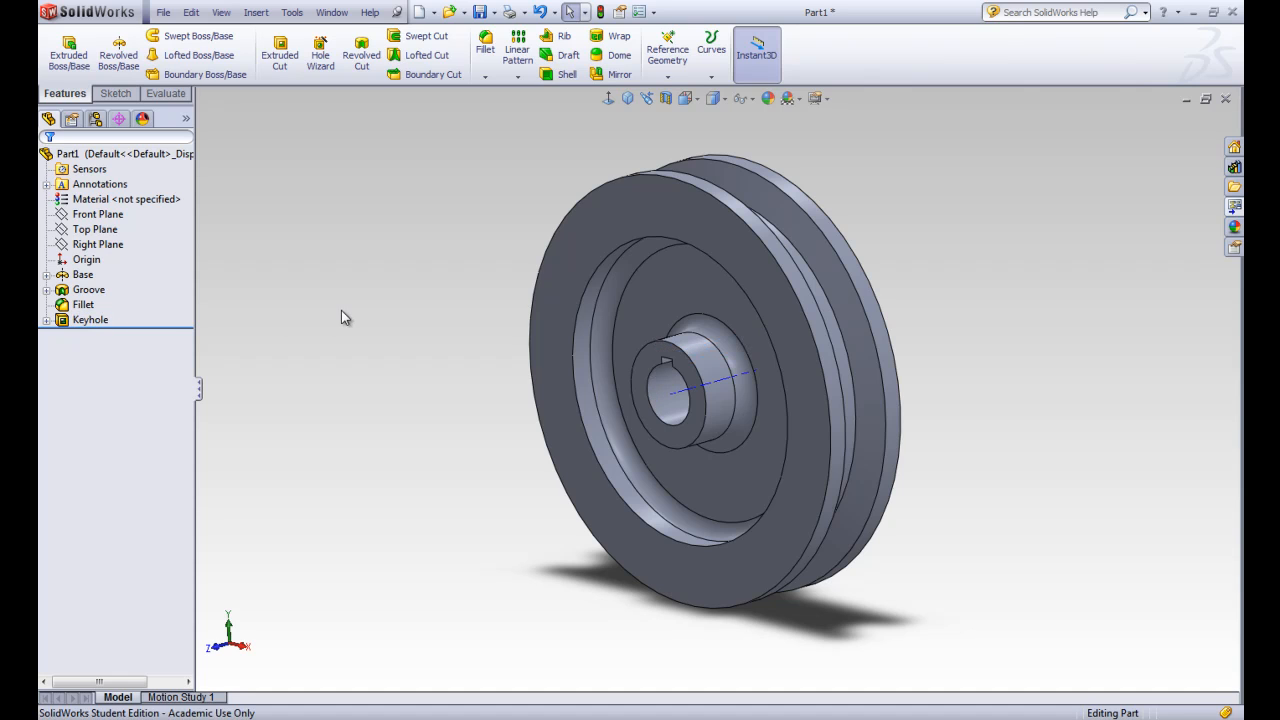
- Examine the renamed features on the model, highlighting the Groove feature to see which geometry it covers
left_click(82, 278)
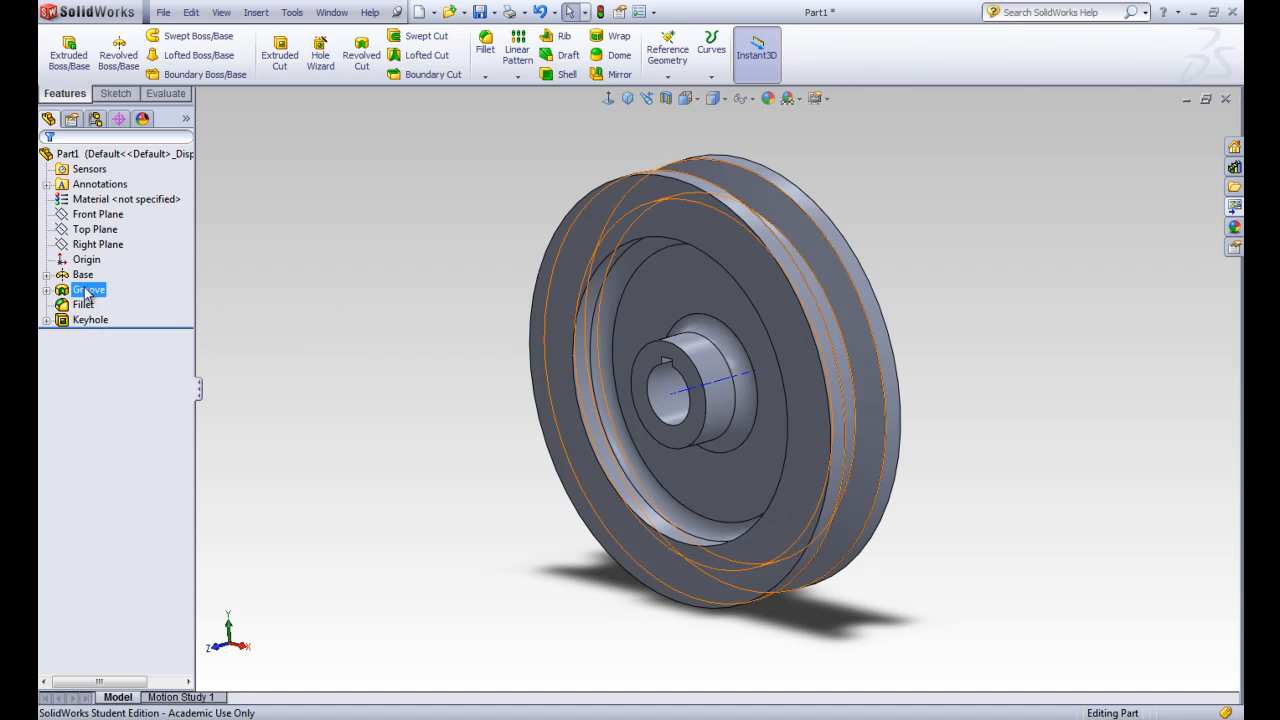
left_click(85, 289)
left_click(88, 304)
left_click(87, 289)
left_click(96, 305)
left_click(89, 291)
double_click(89, 291)
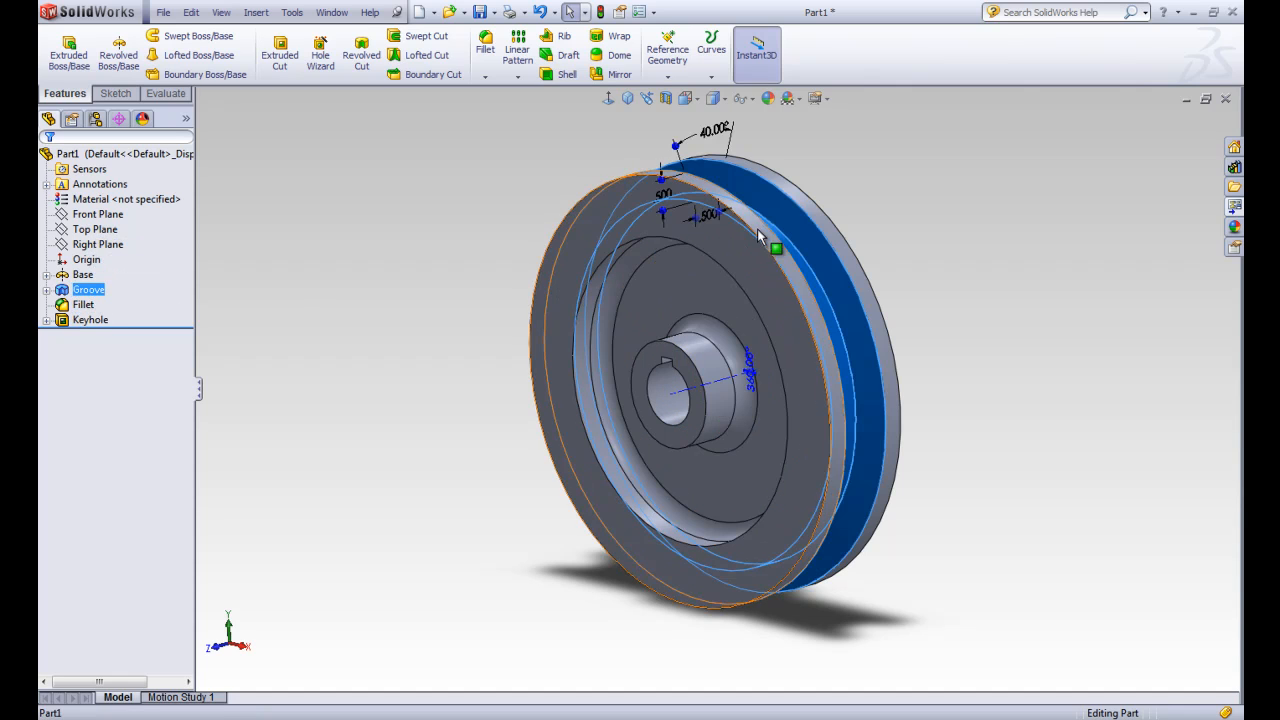
left_click(249, 283)
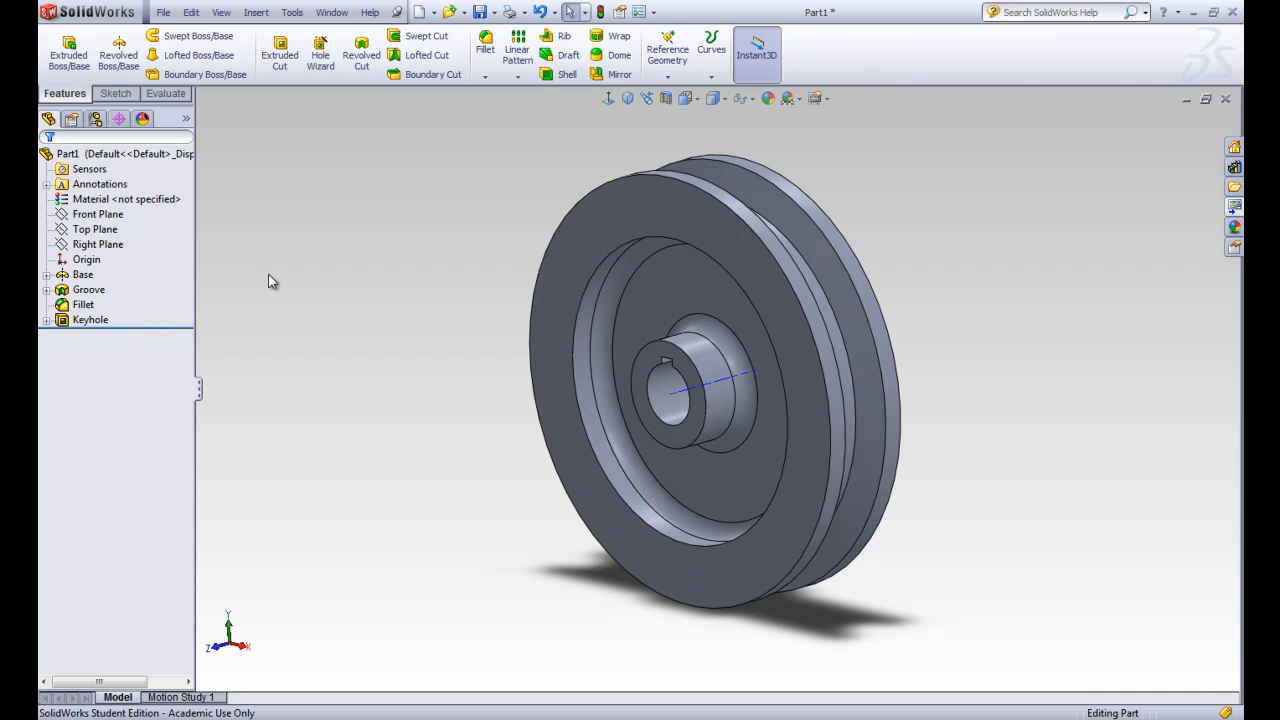
- Expand the Base, Groove and Keyhole features to list the sketch belonging to each one
left_click(47, 276)
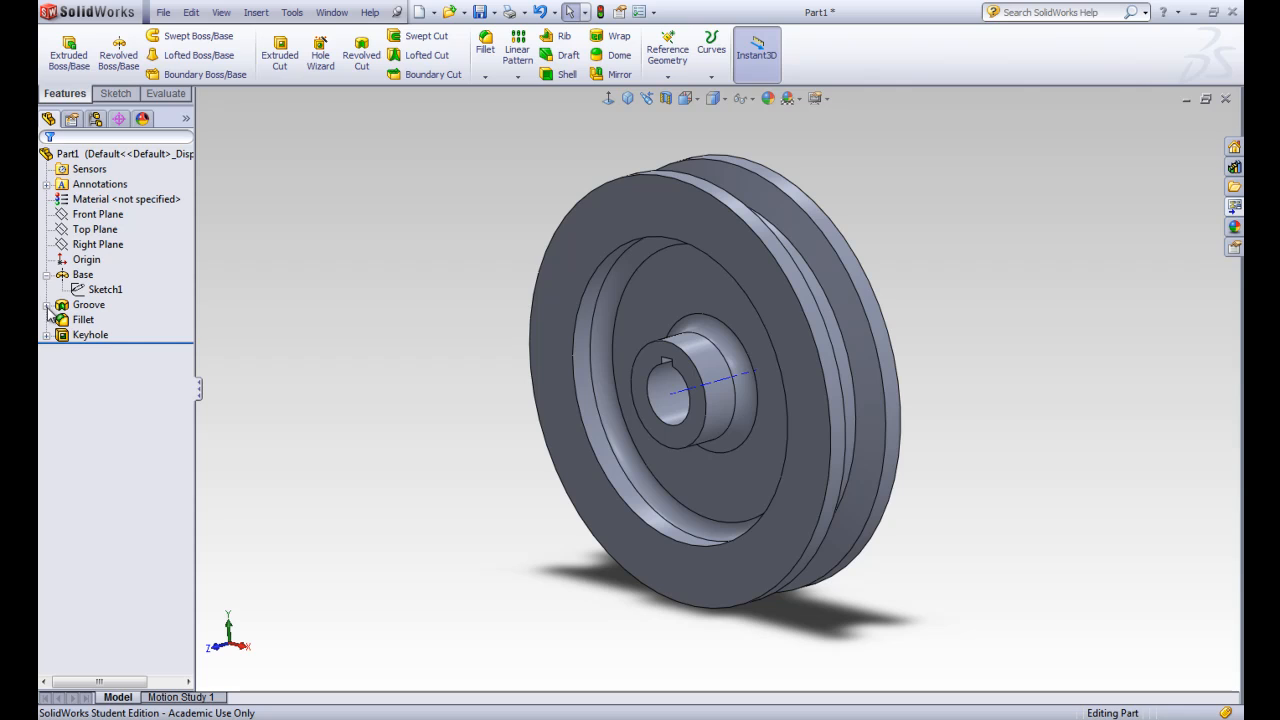
left_click(47, 306)
left_click(47, 351)
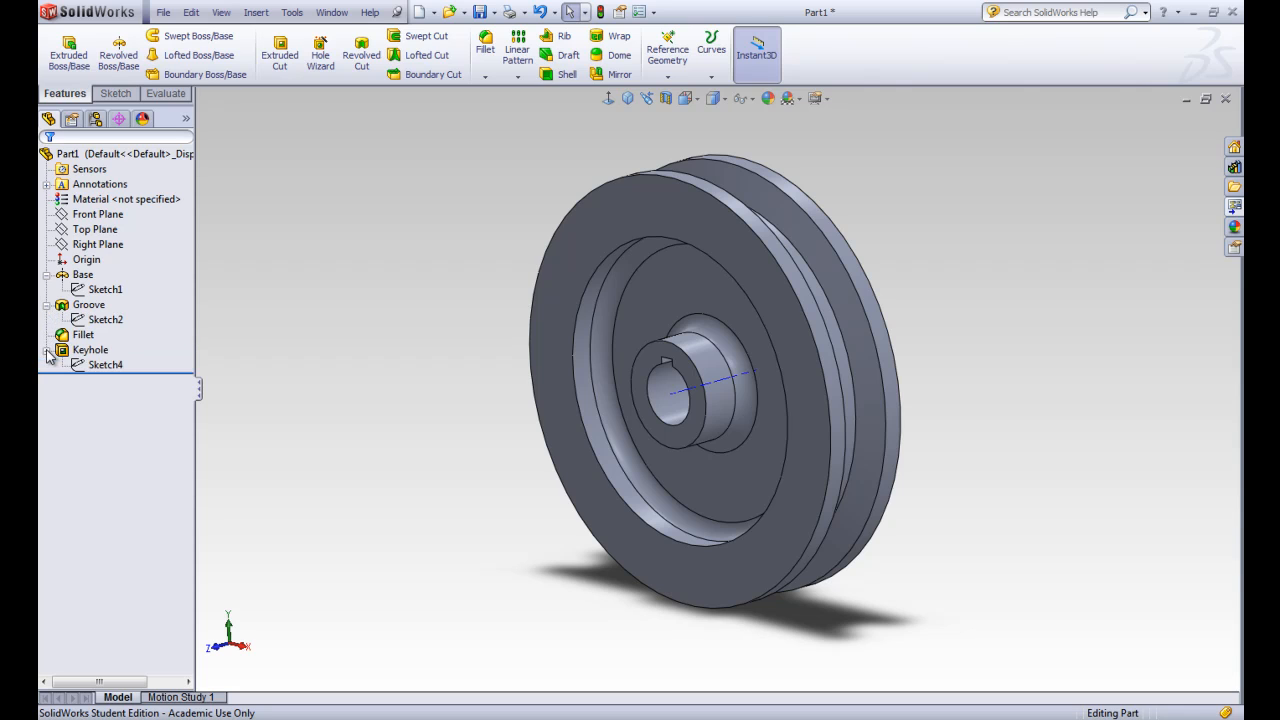
- Edit Sketch1 of the Base feature, delete the rim rectangle's width dimension and exit the sketch
left_click(106, 290)
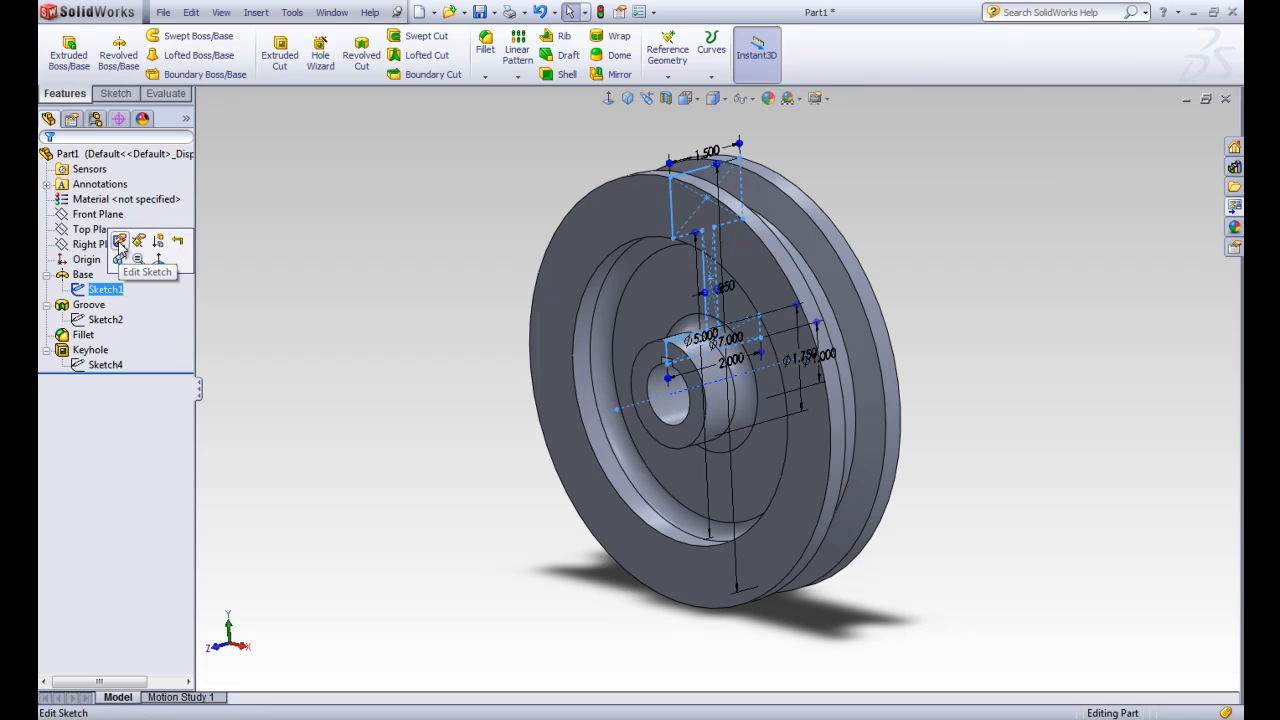
left_click(119, 243)
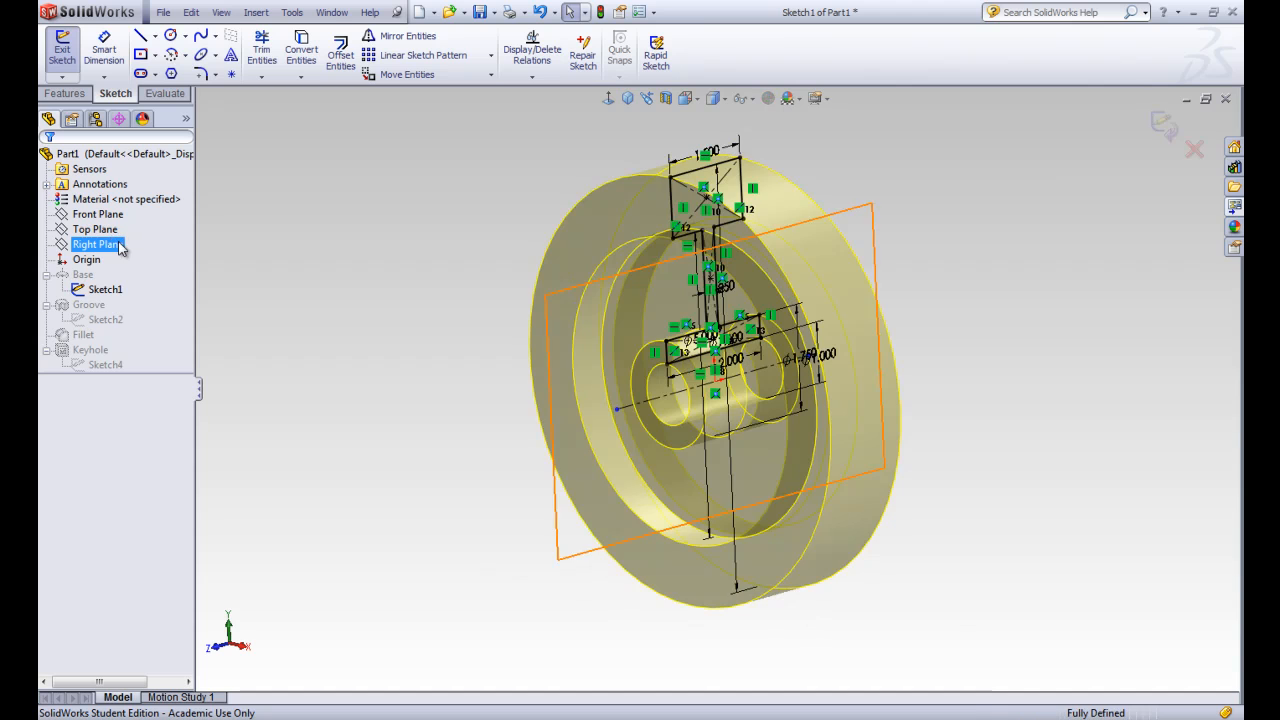
left_click(608, 98)
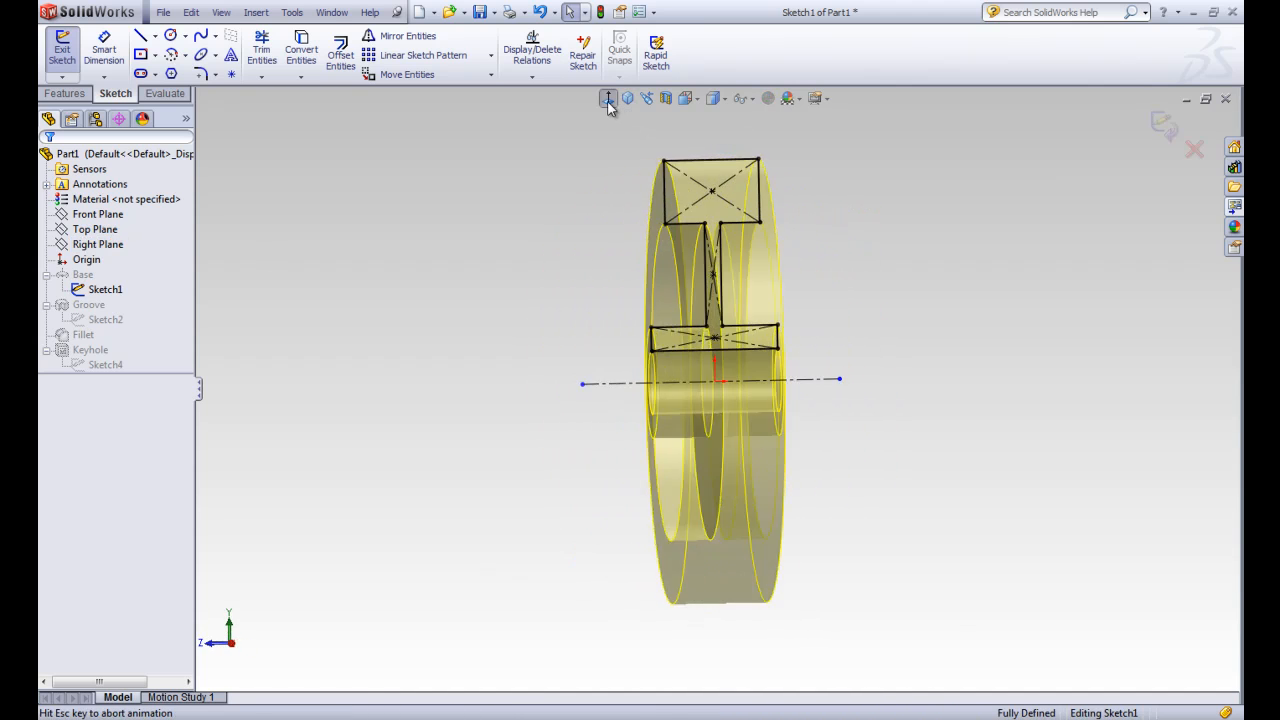
scroll(708, 172, "down", 4)
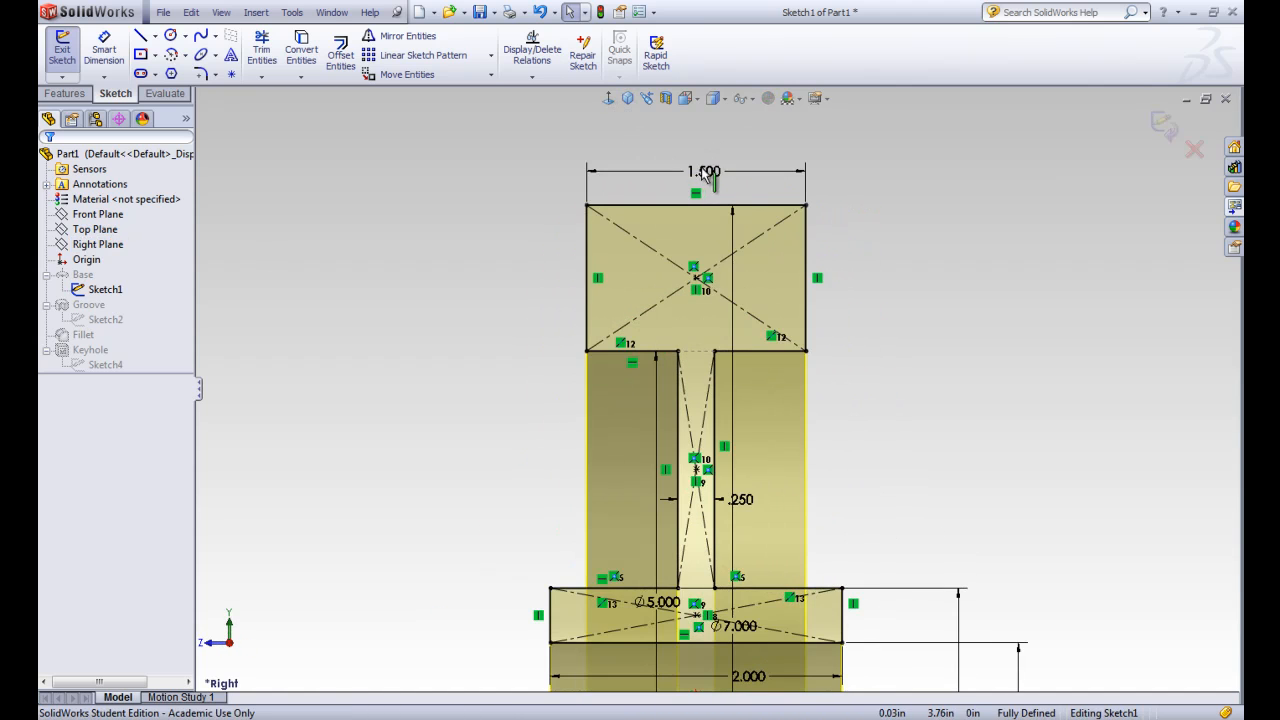
left_click(708, 172)
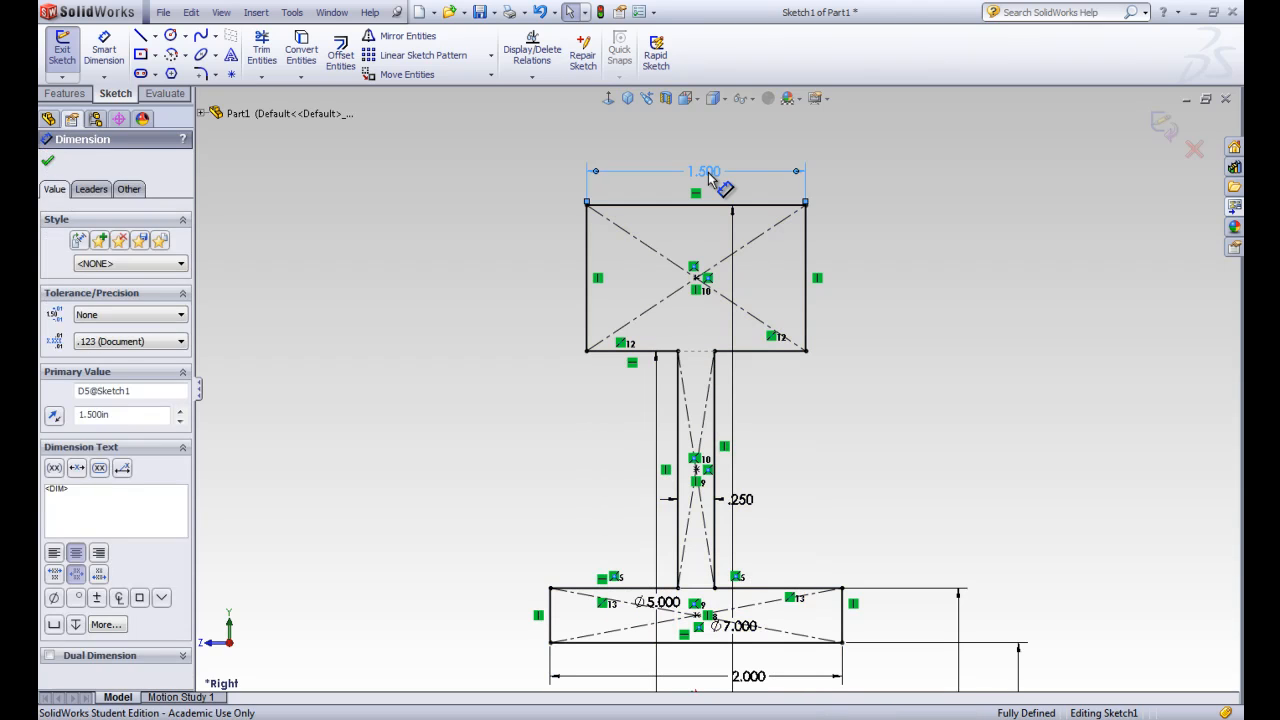
key("Delete")
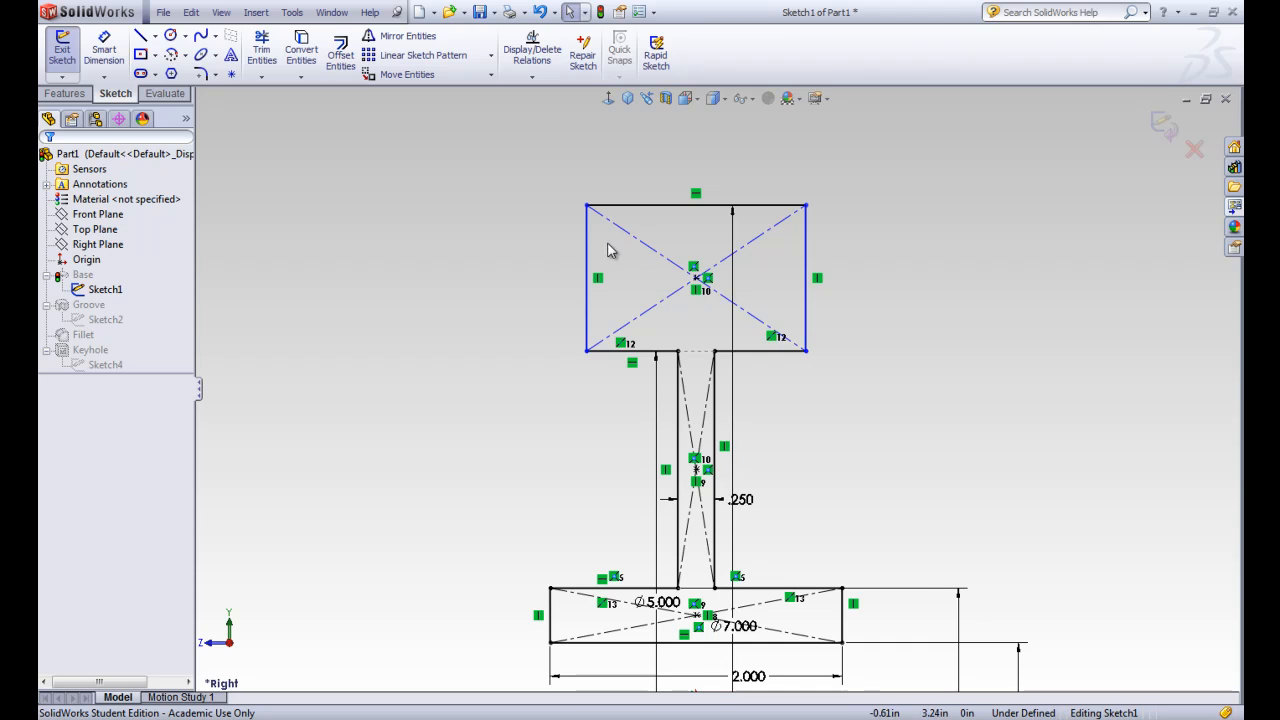
left_click(60, 55)
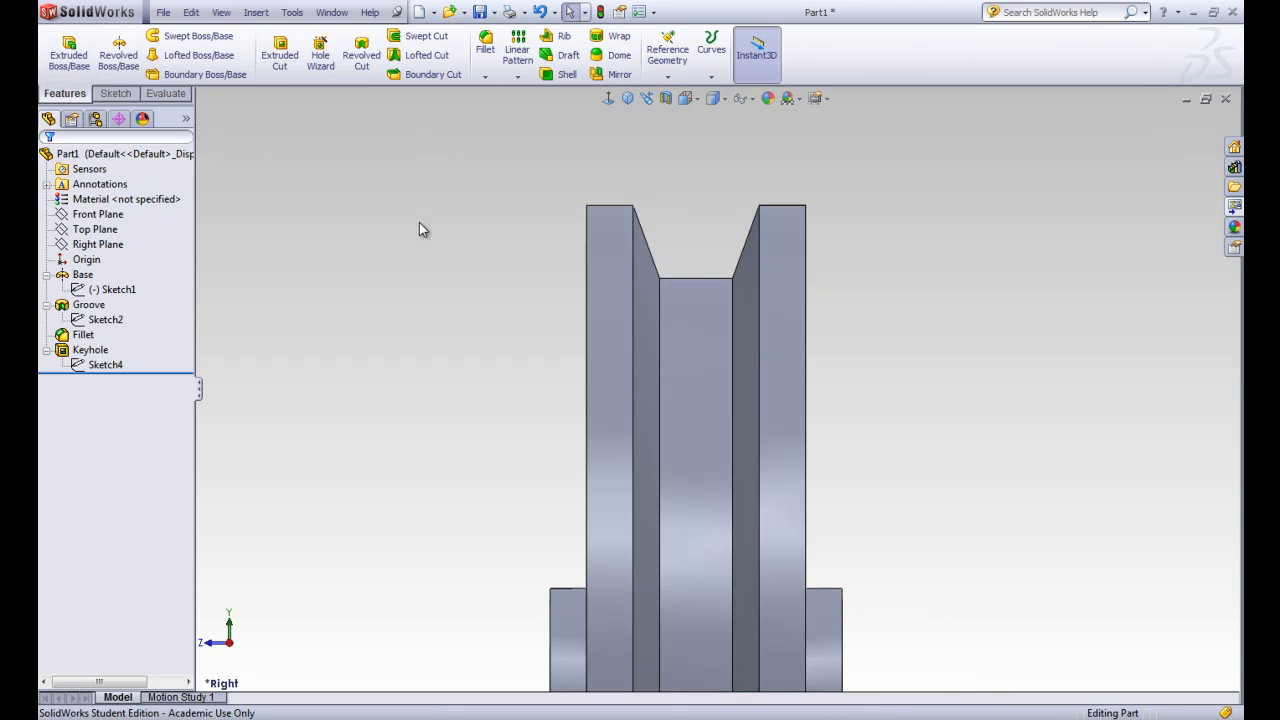
scroll(499, 272, "up", 8)
middle_click_drag(530, 359, 484, 373)
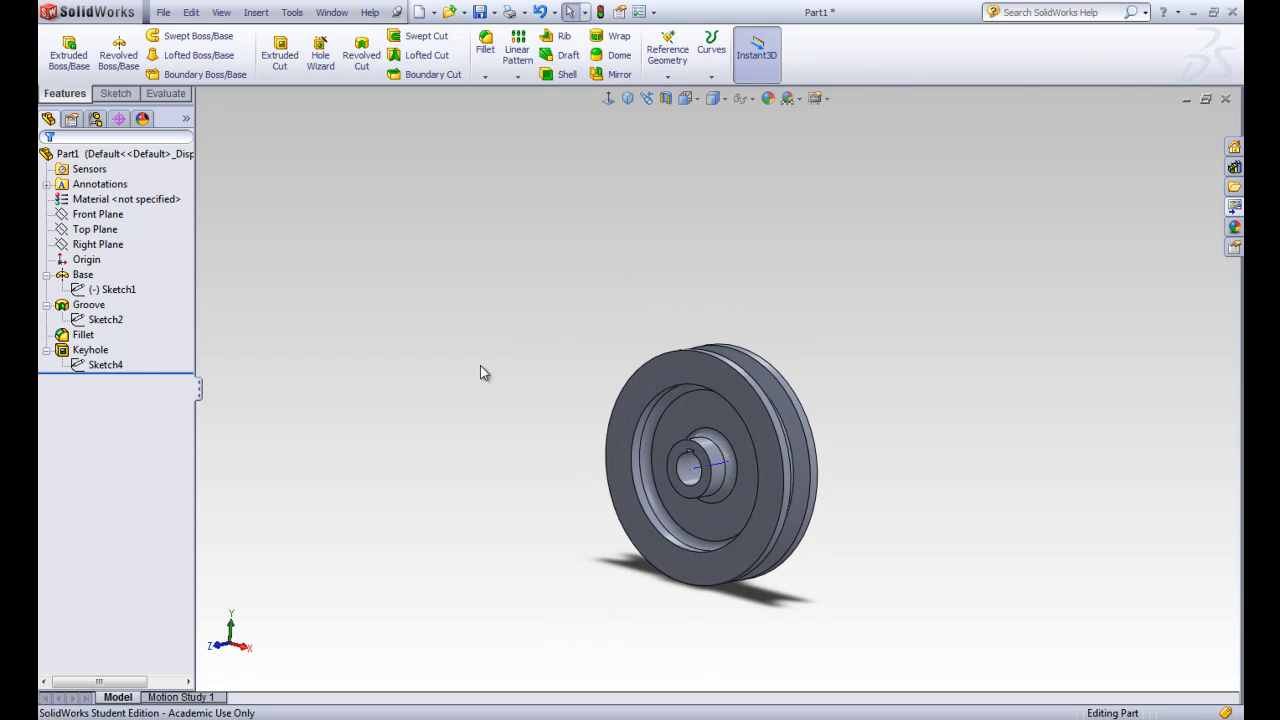
- Compare the definition status of the sketches under the Base, Groove and Keyhole features
left_click(106, 291)
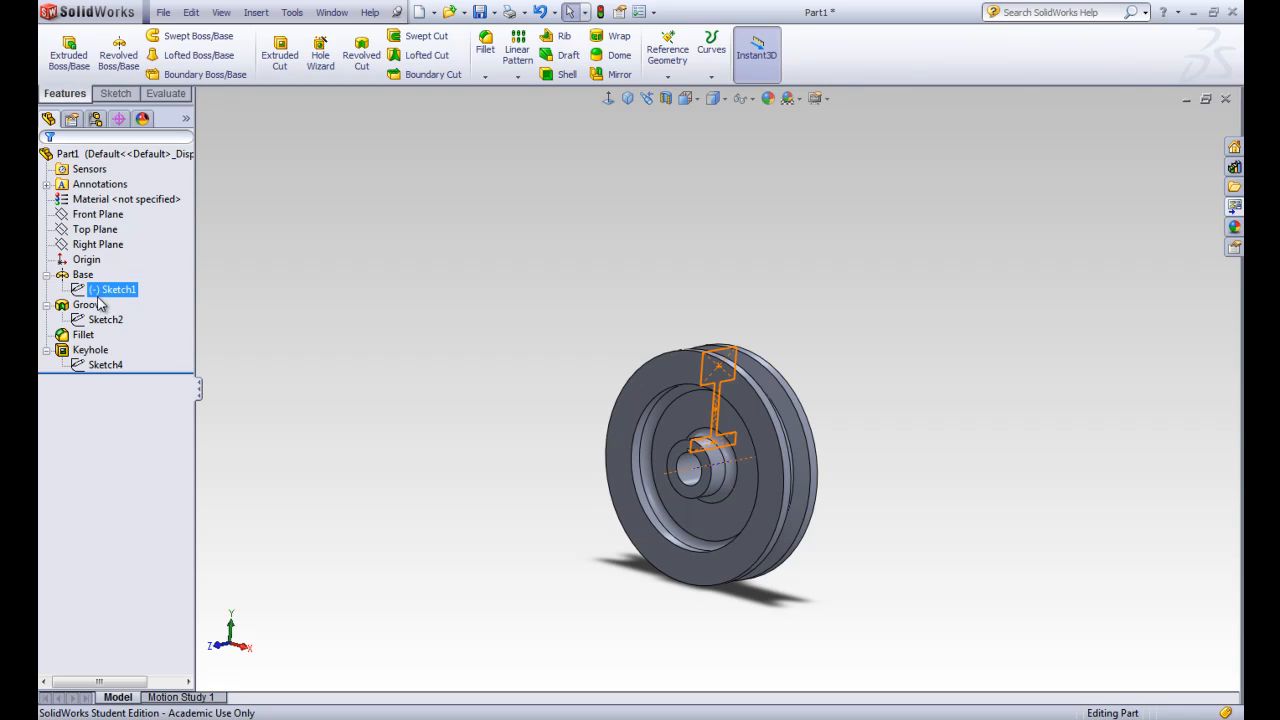
left_click(105, 320)
left_click(118, 364)
left_click(108, 321)
left_click(119, 364)
left_click(106, 321)
left_click(296, 302)
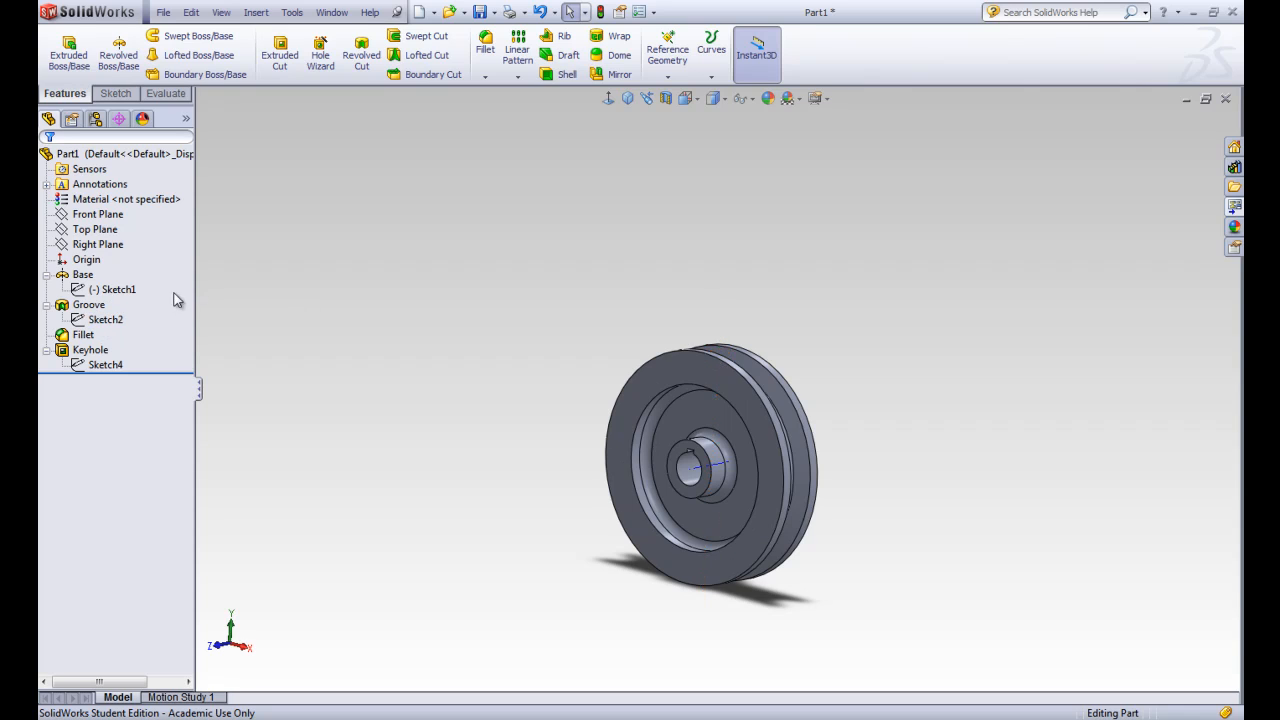
- Reopen the Base feature's Sketch1 facing its plane and stretch the rim rectangle to a width of about 1.83 in
left_click(115, 292)
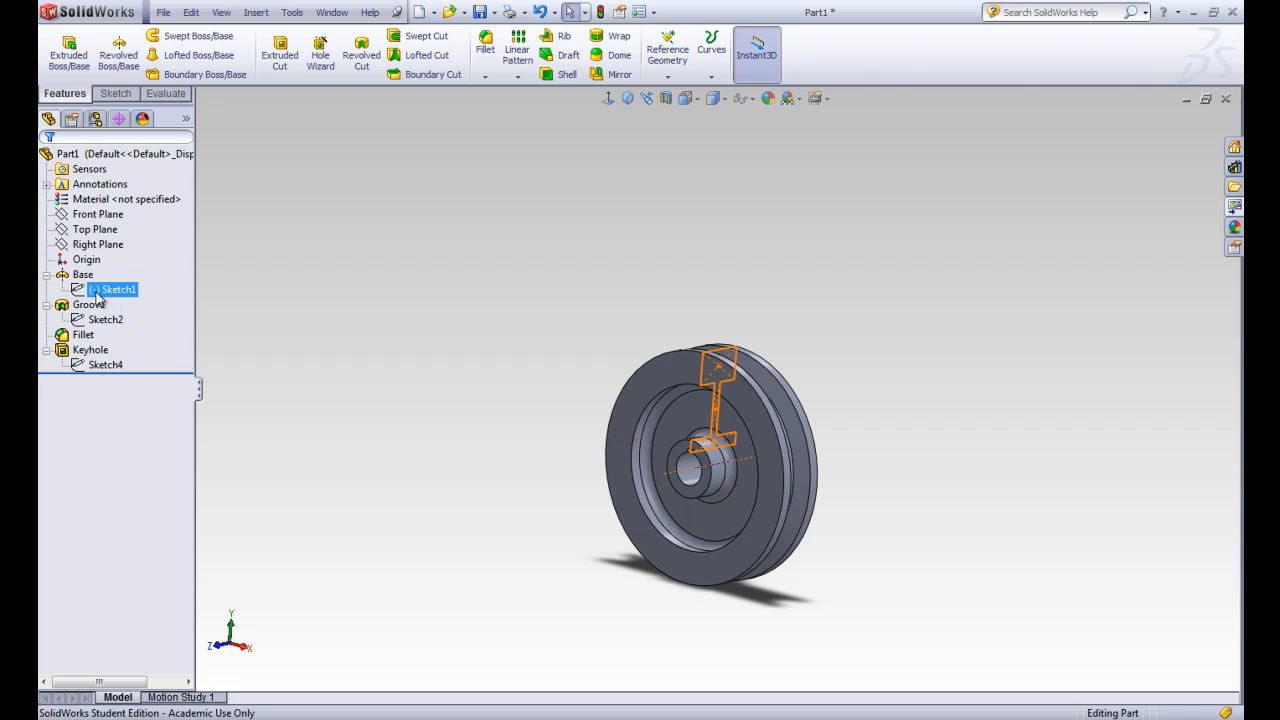
left_click(93, 292)
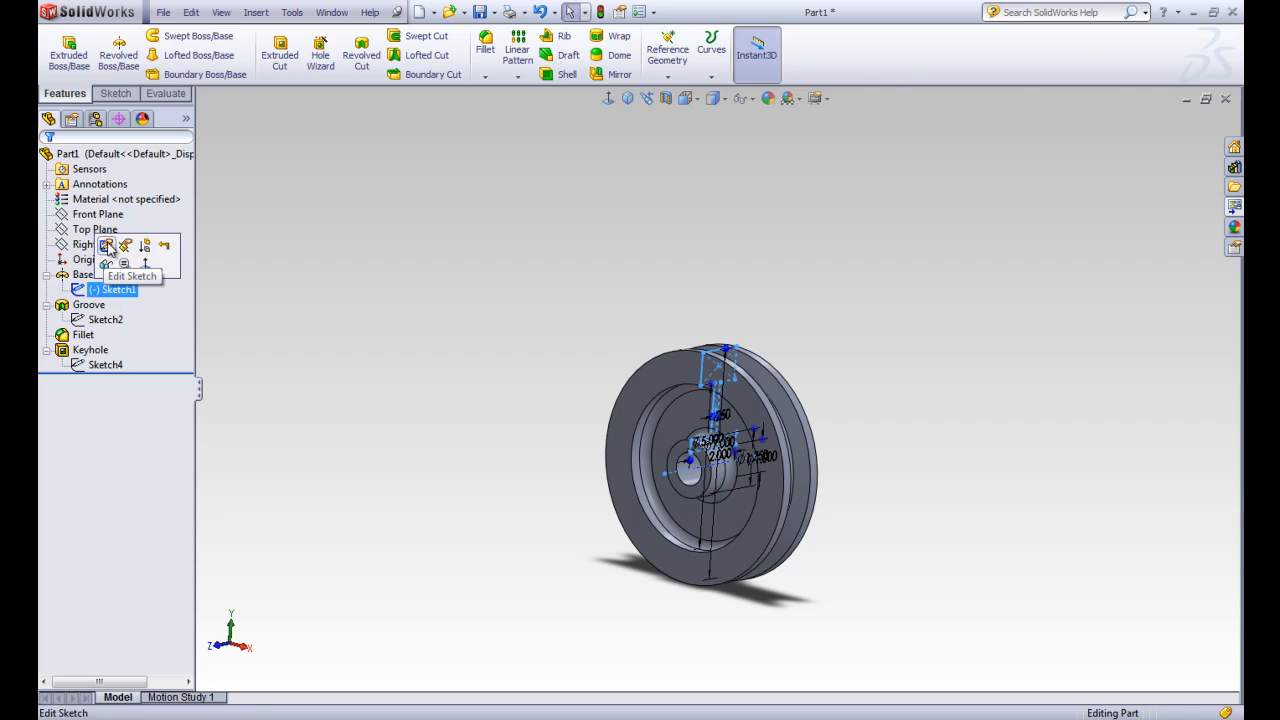
left_click(107, 244)
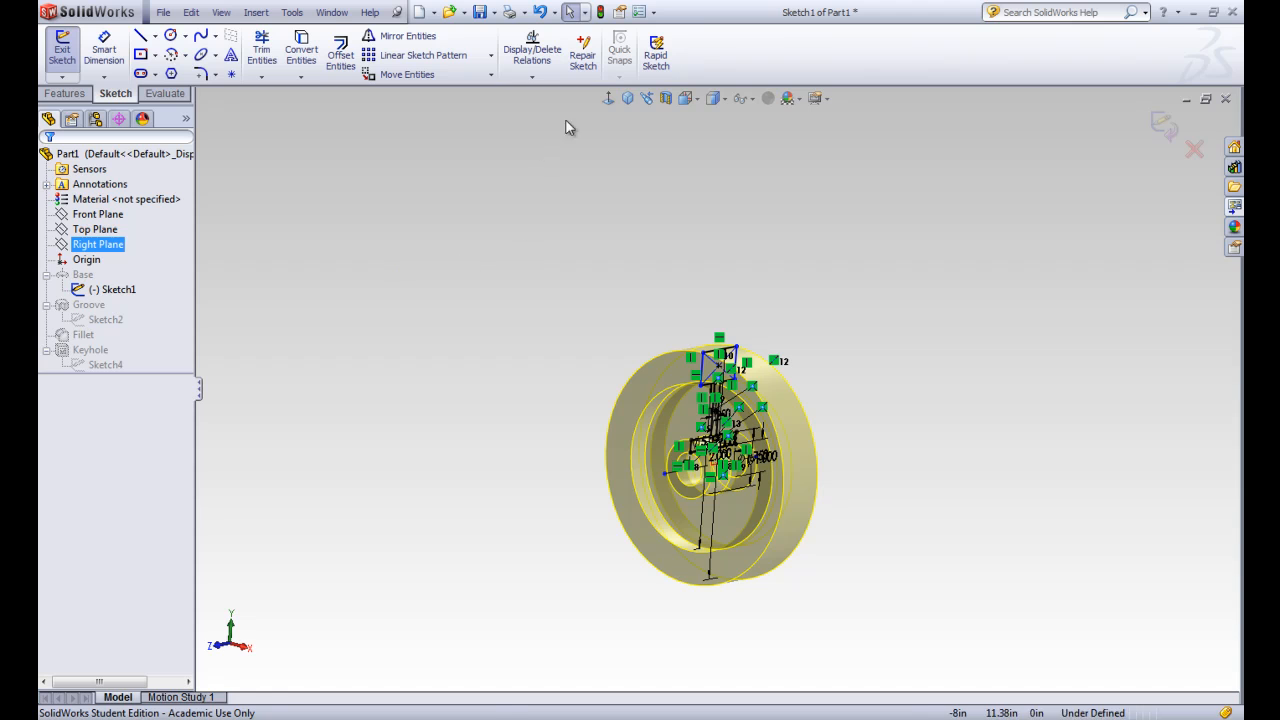
left_click(609, 98)
scroll(837, 183, "up", 2)
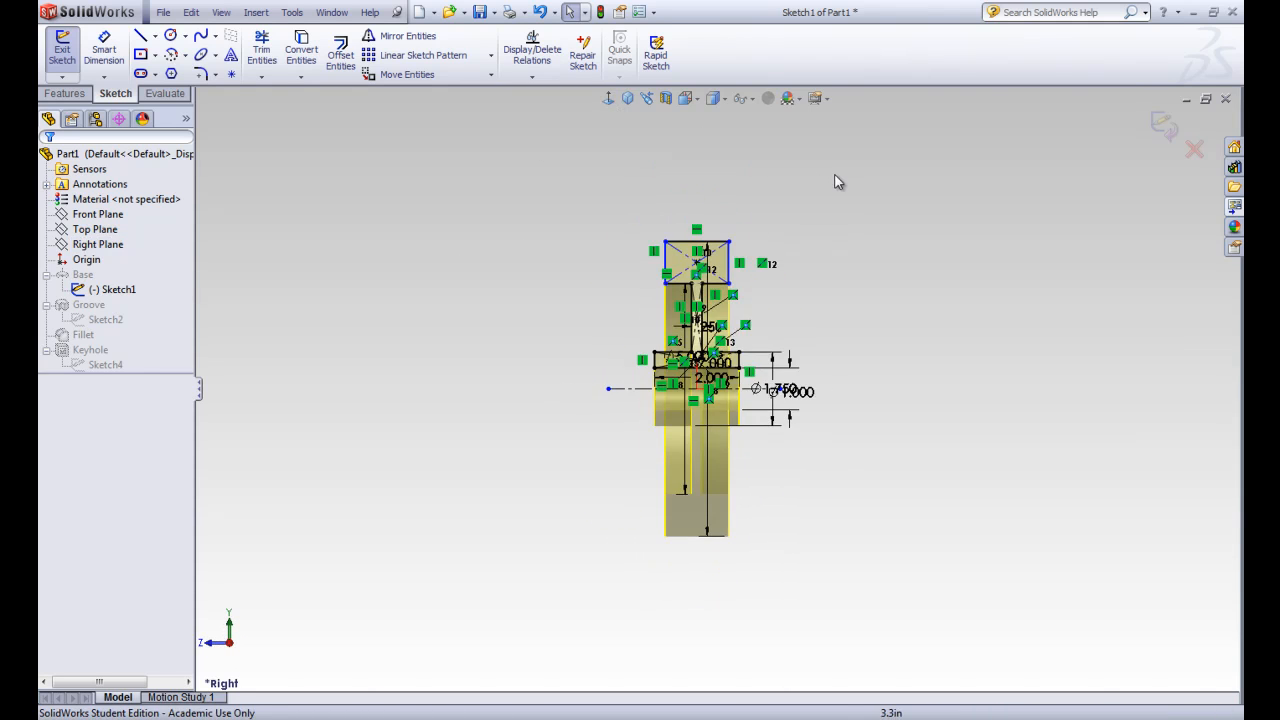
scroll(700, 320, "down", 2)
scroll(690, 312, "down", 2)
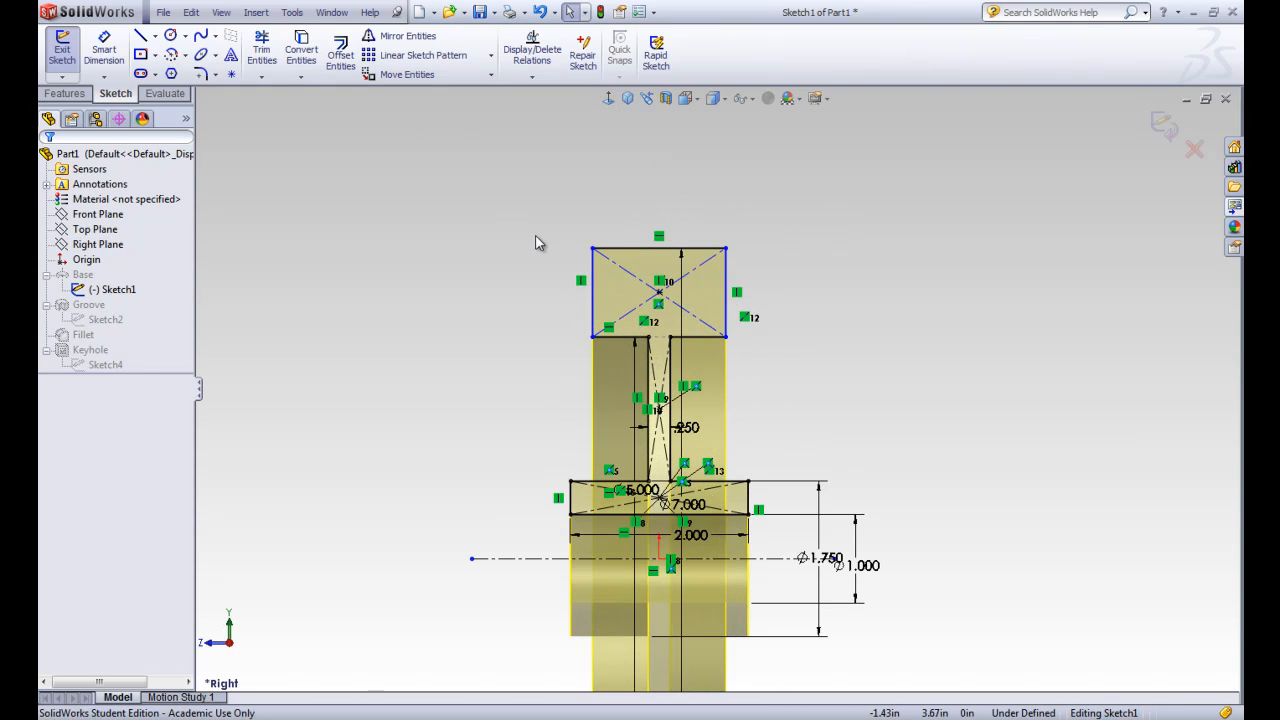
mouse_move(593, 248)
left_mouse_down()
mouse_move(517, 251)
mouse_move(612, 249)
mouse_move(577, 249)
left_mouse_up()
- Dimension the rim rectangle's top edge to a width of 1.5 in and exit the sketch
left_click(104, 50)
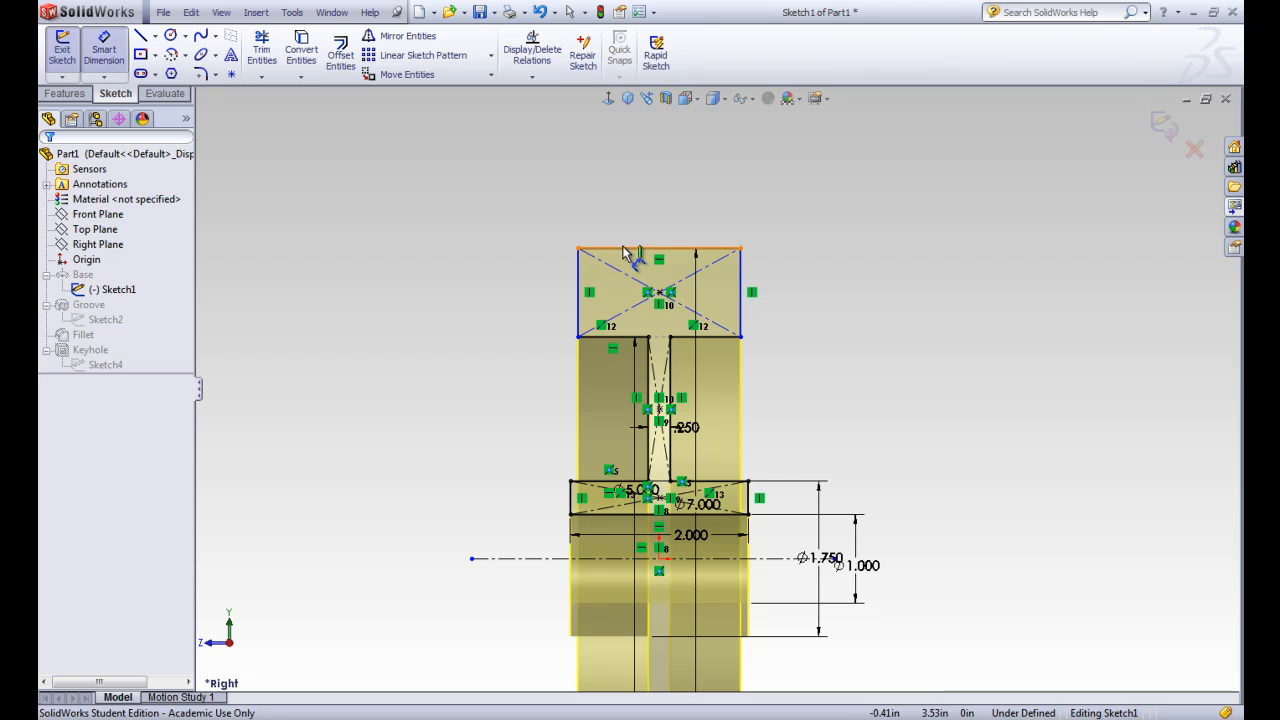
left_click(675, 247)
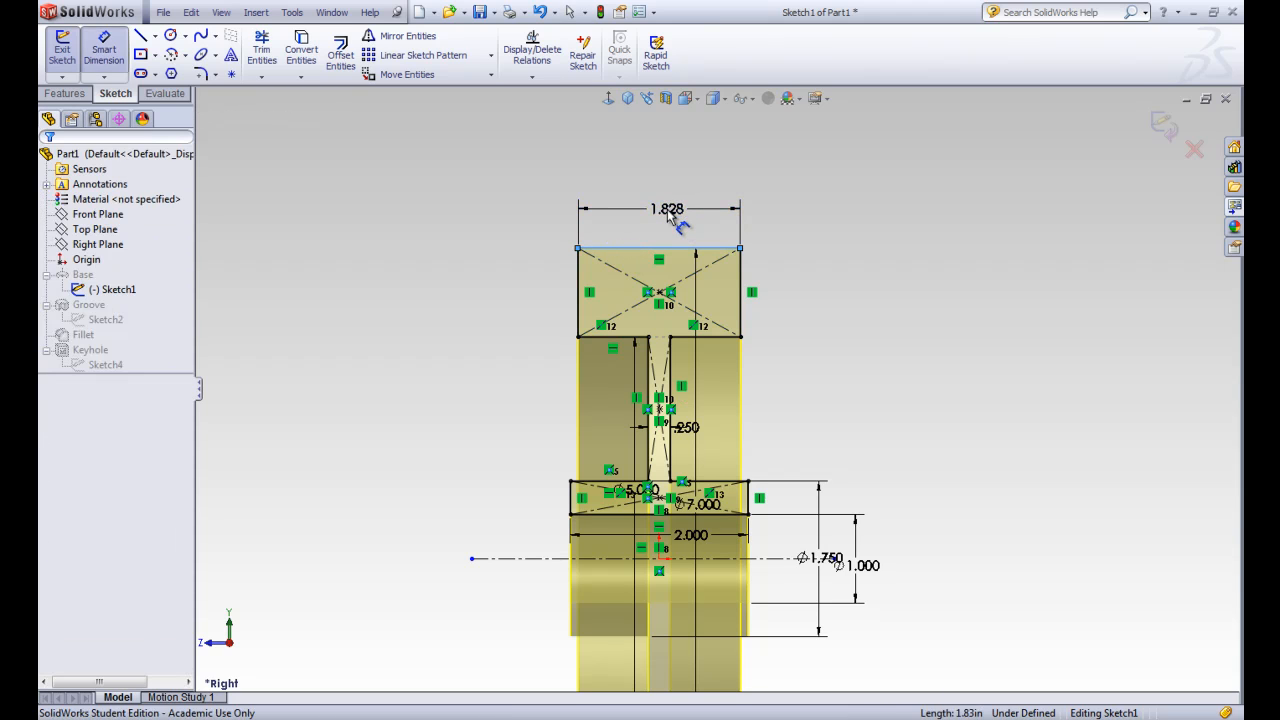
left_click(669, 217)
type("1.5")
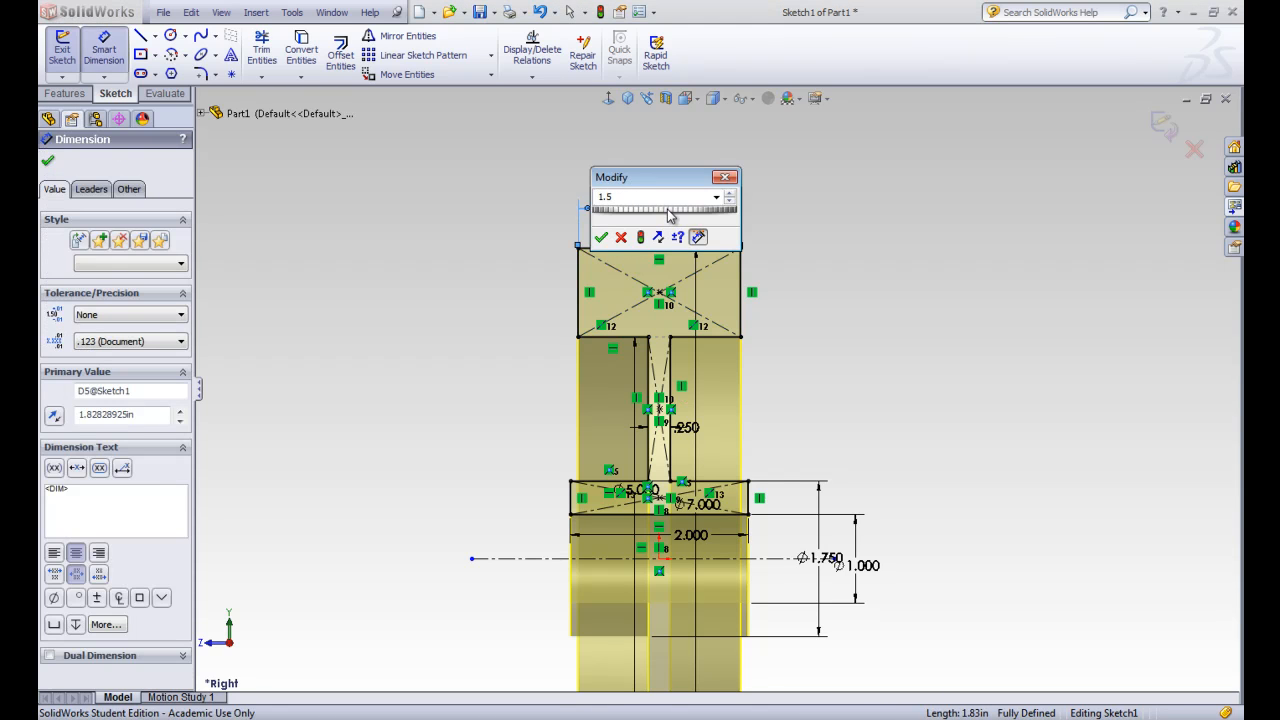
key("Return")
left_click(48, 161)
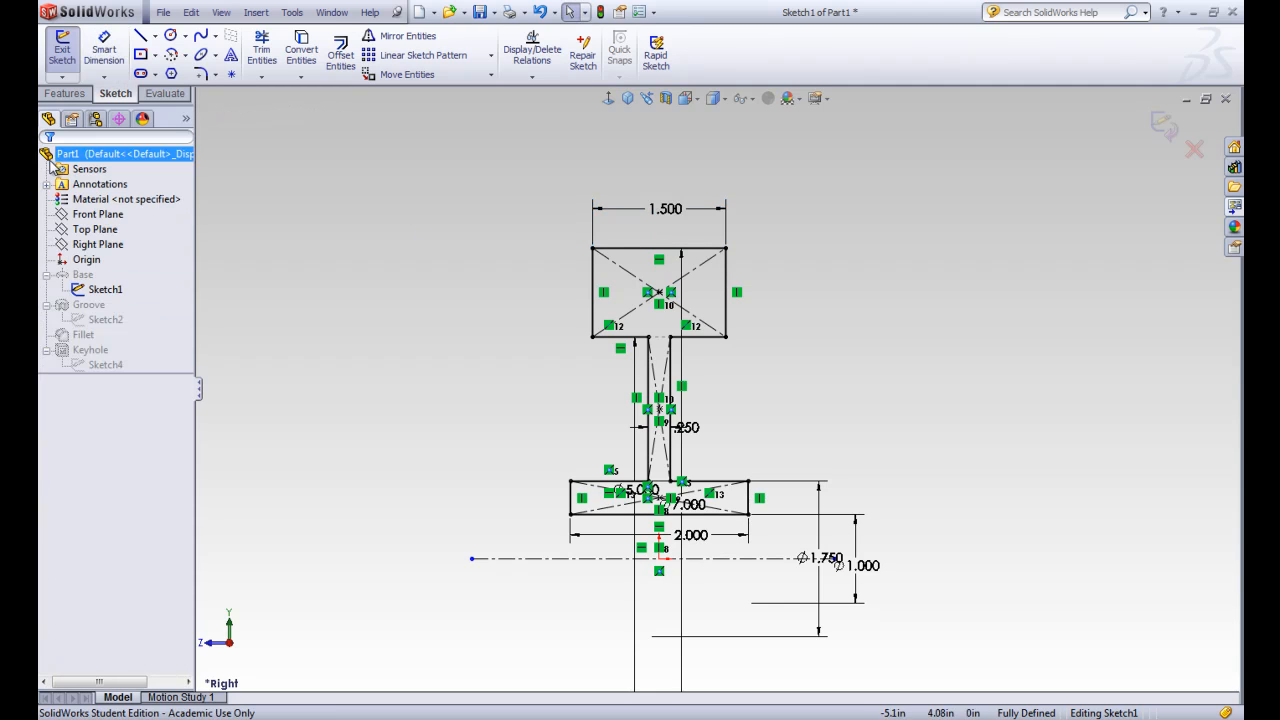
left_click(64, 50)
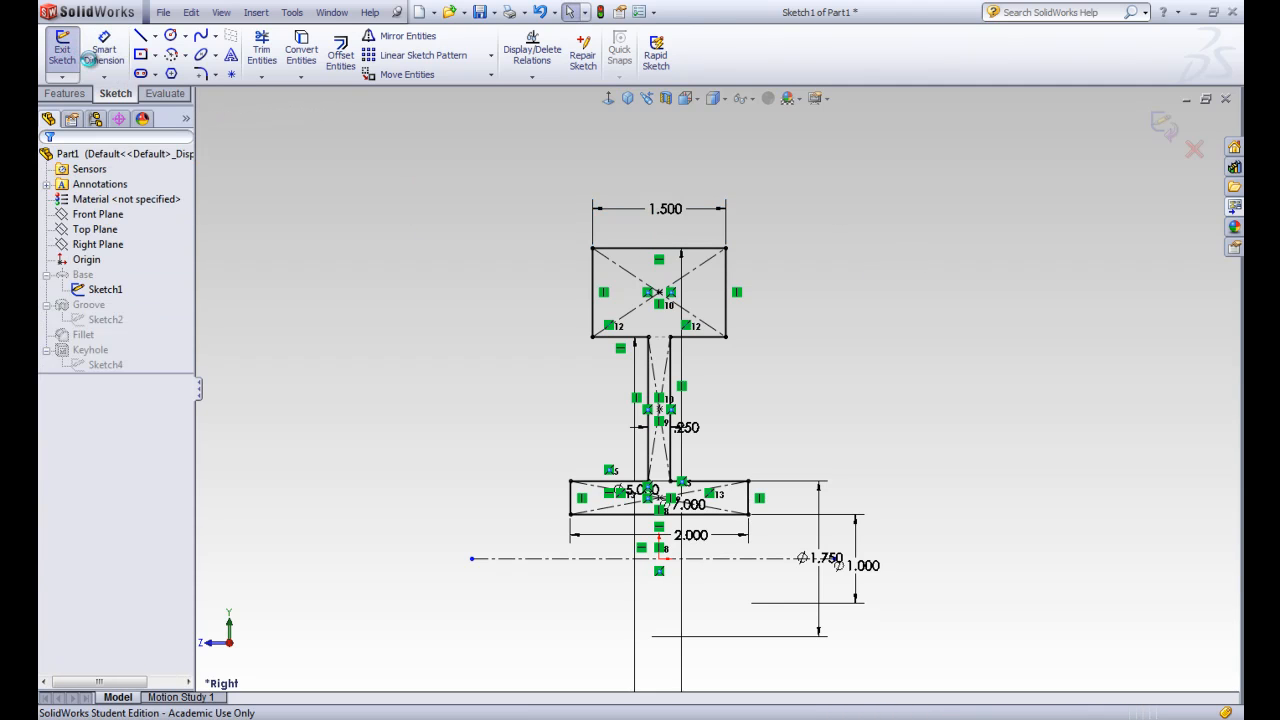
left_click(75, 305)
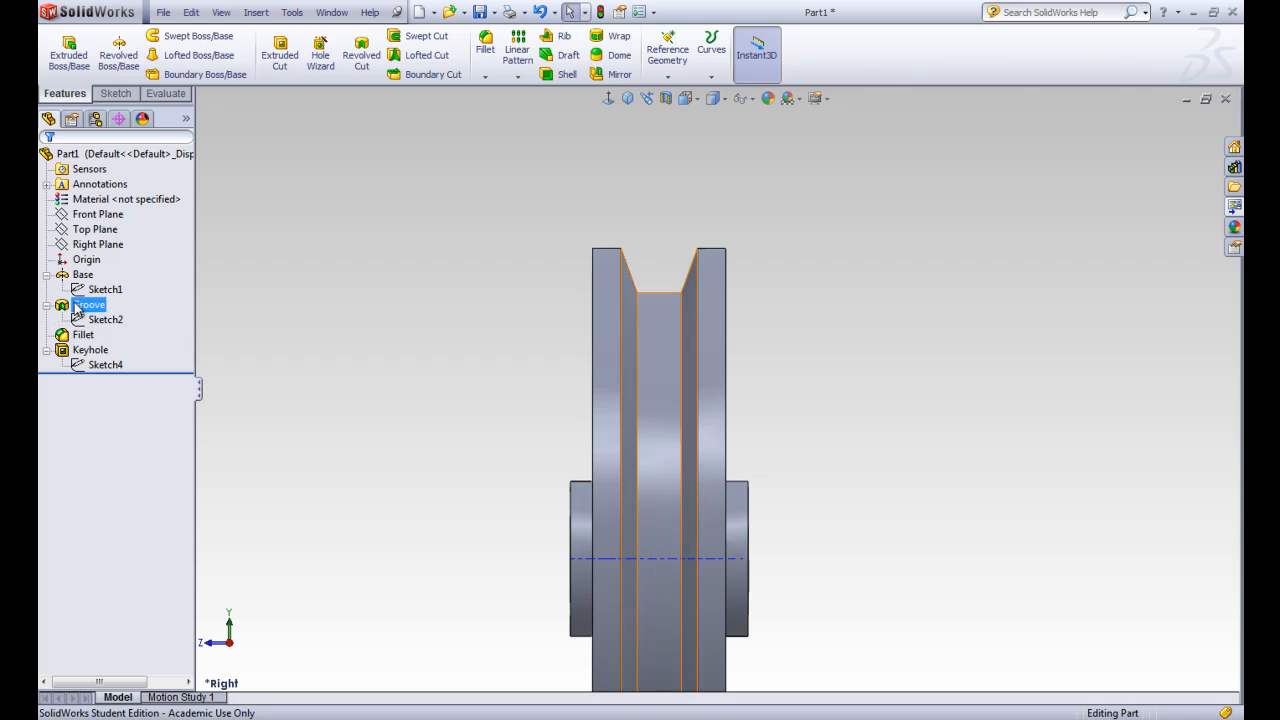
scroll(446, 321, "up", 4)
middle_click_drag(552, 395, 479, 389)
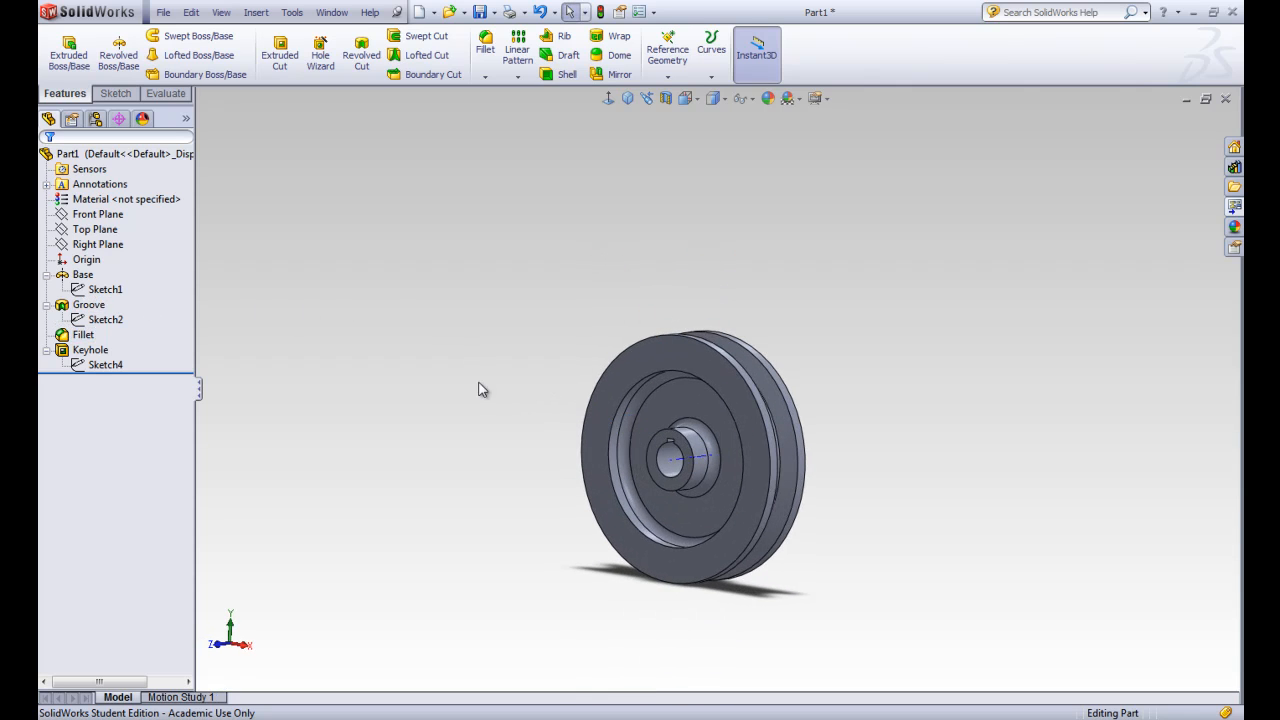
- Collapse the Base, Groove and Keyhole features in the feature tree so their sketches are hidden
left_click(46, 274)
left_click(46, 289)
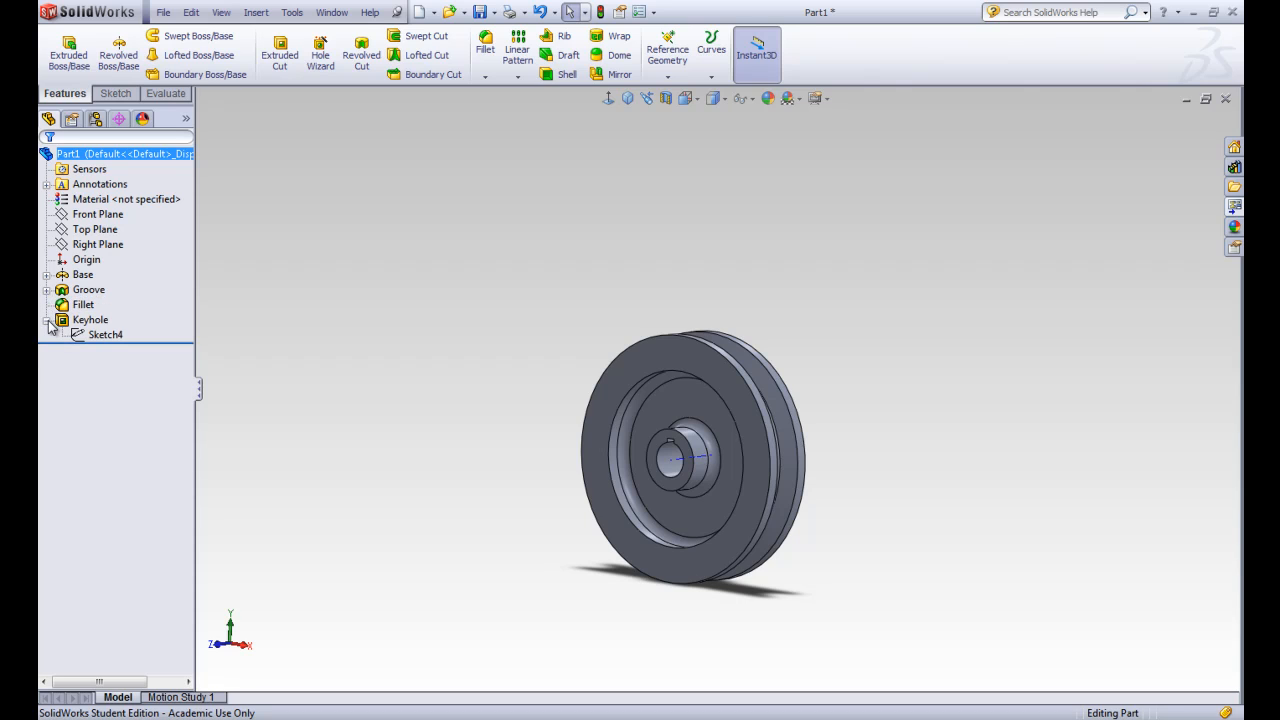
left_click(46, 319)
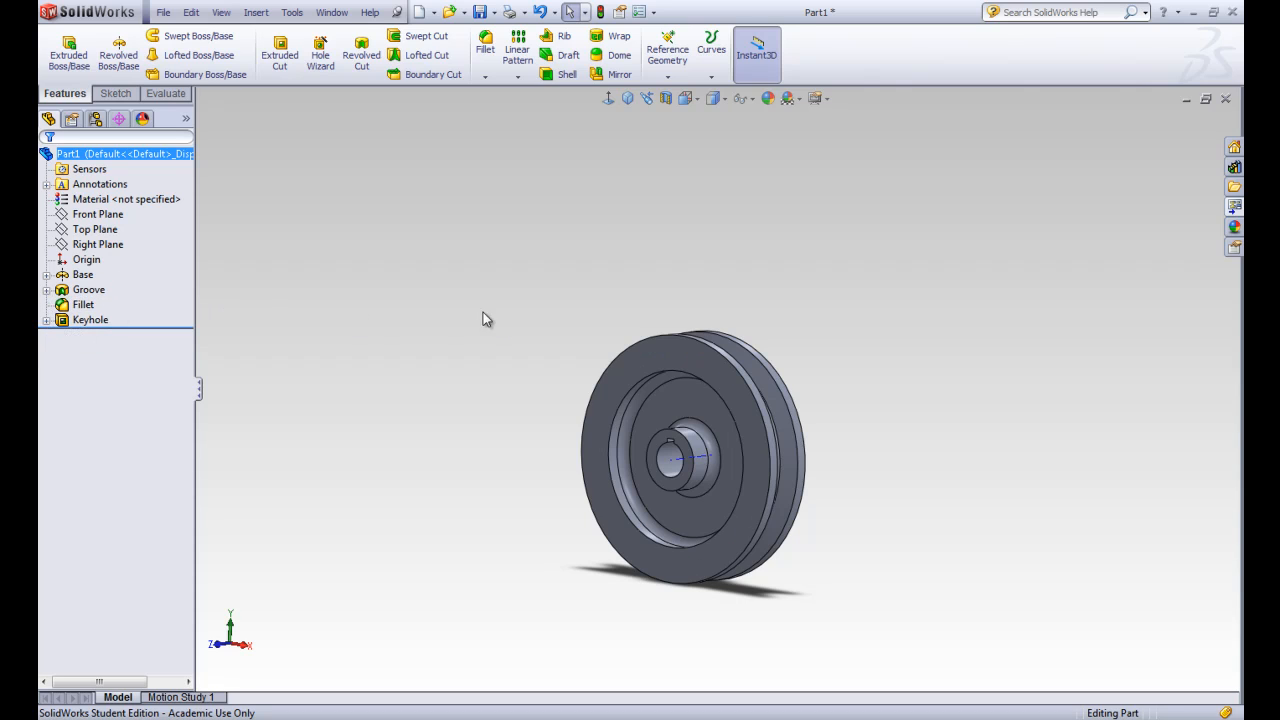
scroll(740, 344, "up", 4)
scroll(742, 468, "down", 3)
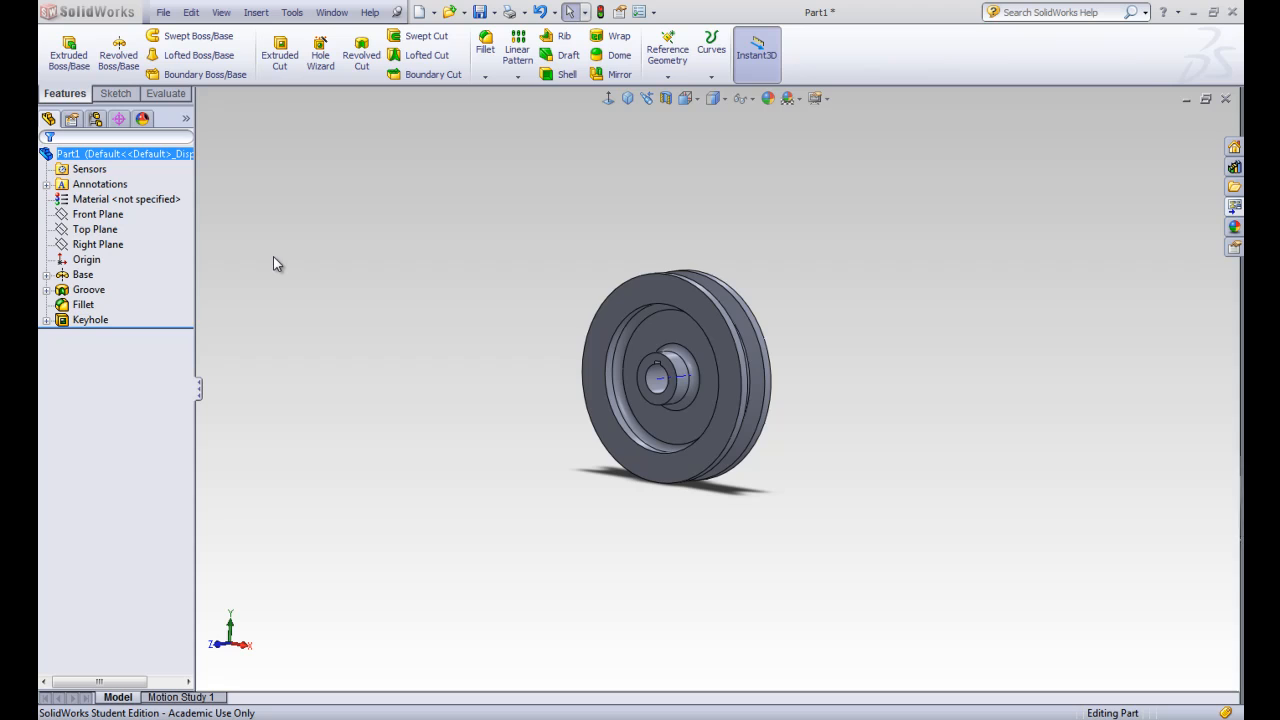
- Examine the editing and rollback options offered for the Base and Groove features and the Groove's Sketch2, and clear the selection
left_click(80, 275)
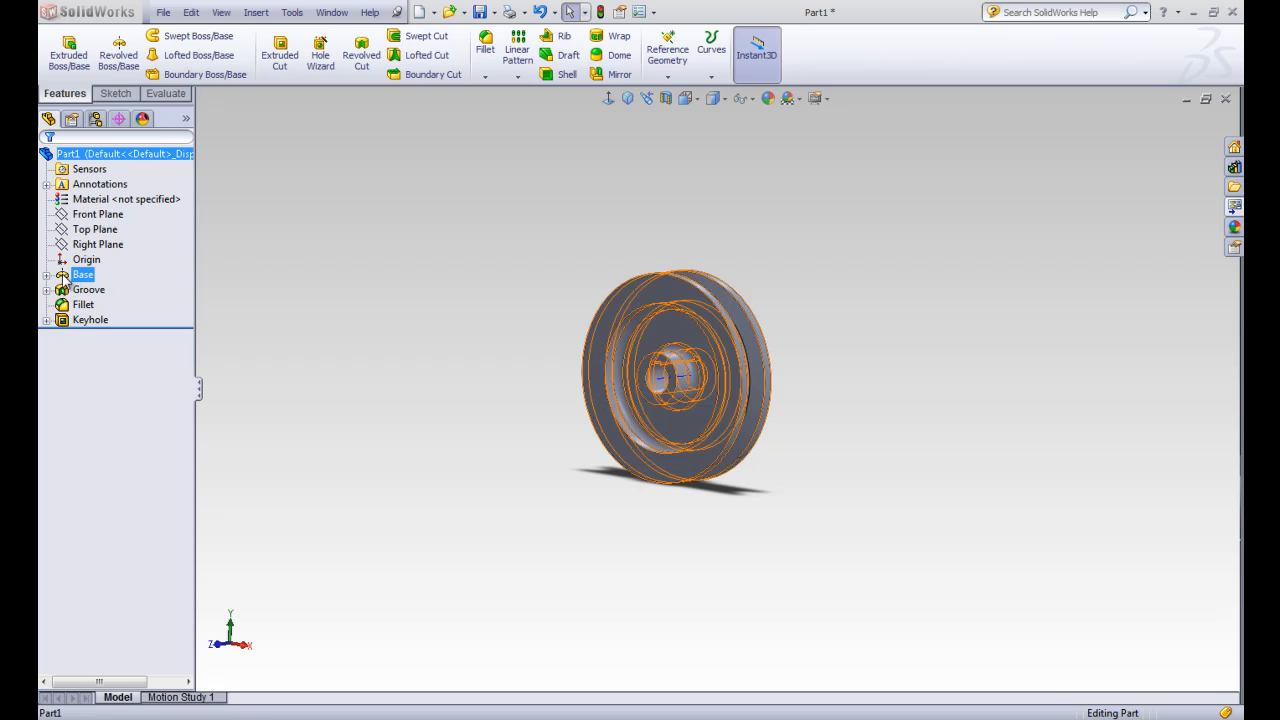
left_click(68, 277)
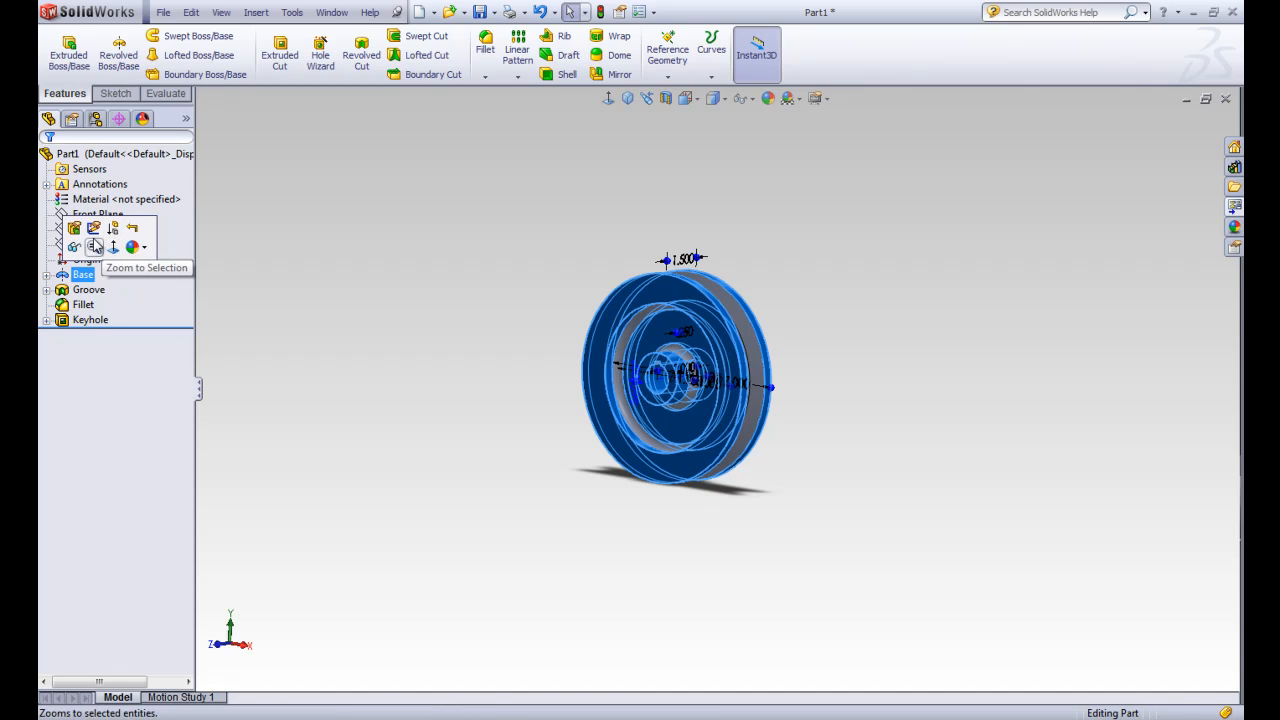
left_click(67, 290, "ctrl")
left_click(67, 290)
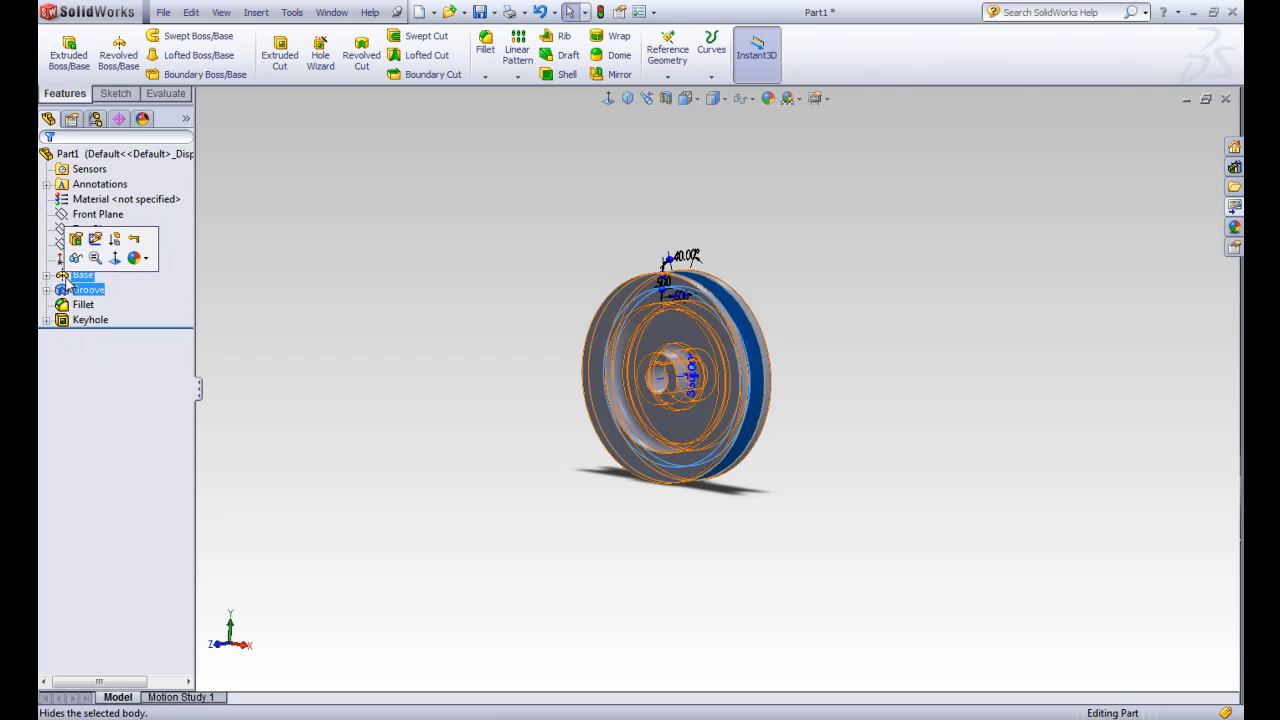
left_click(46, 290)
left_click(86, 304)
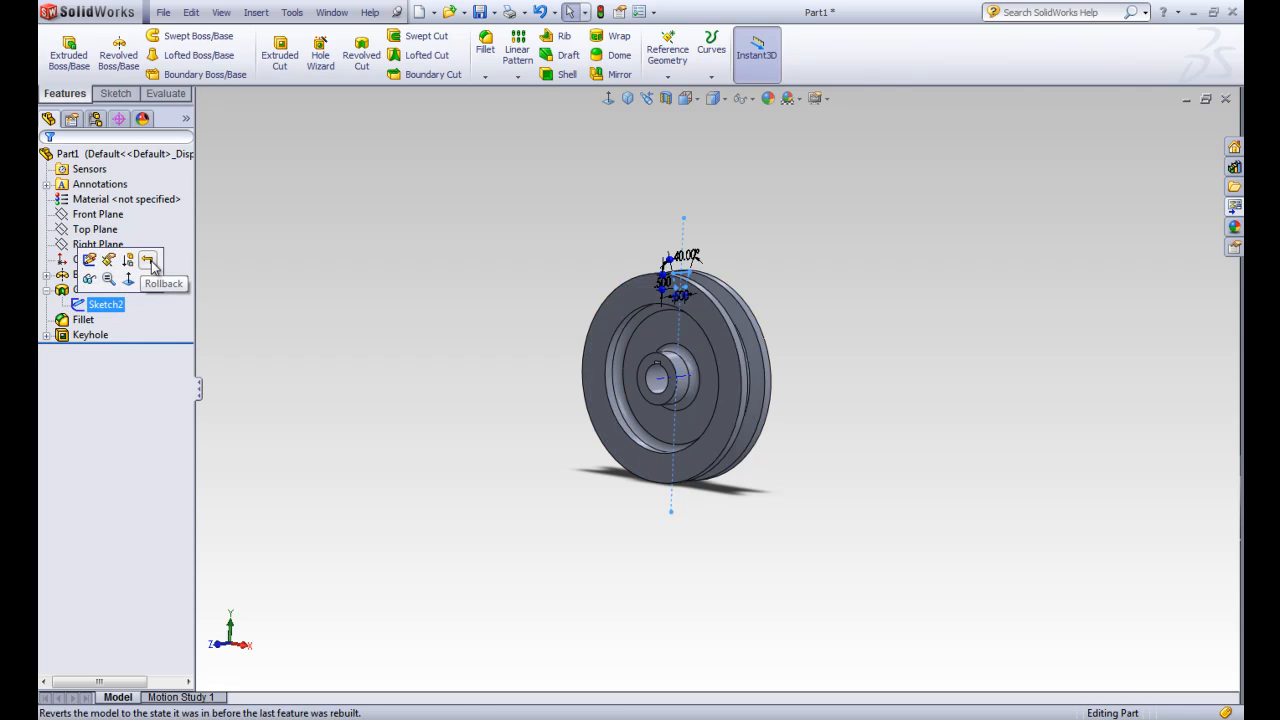
left_click(352, 295)
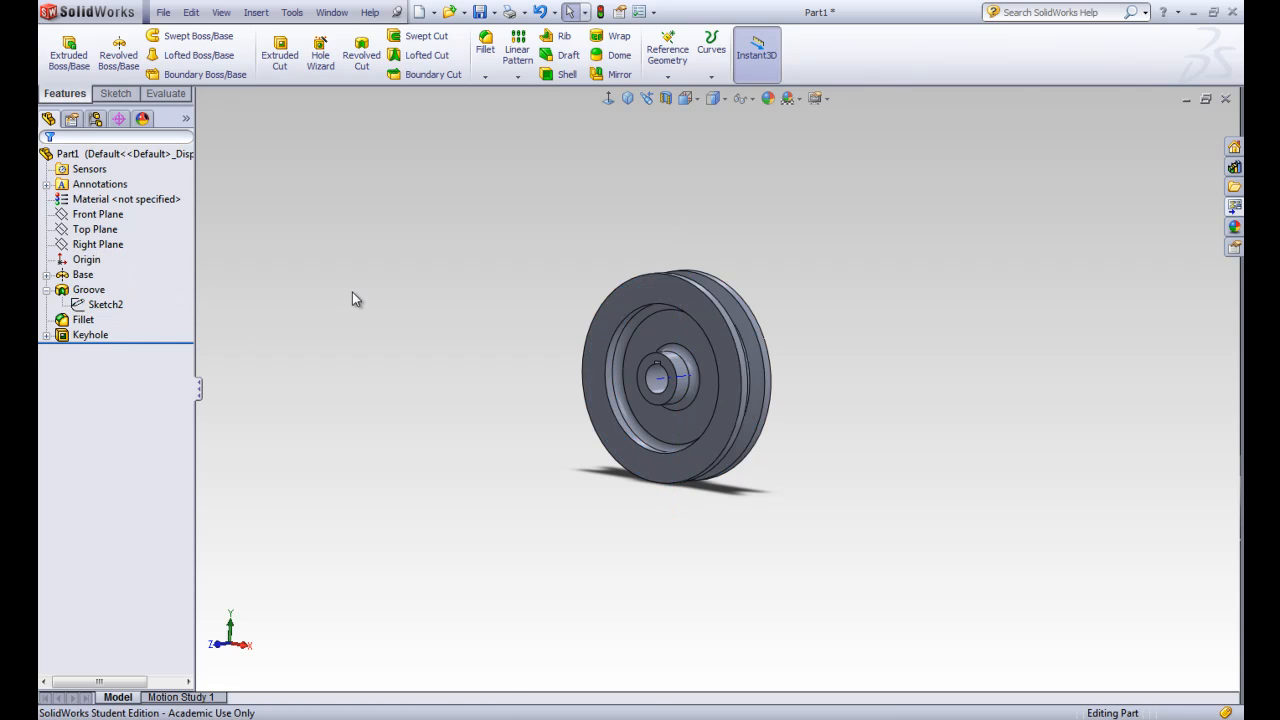